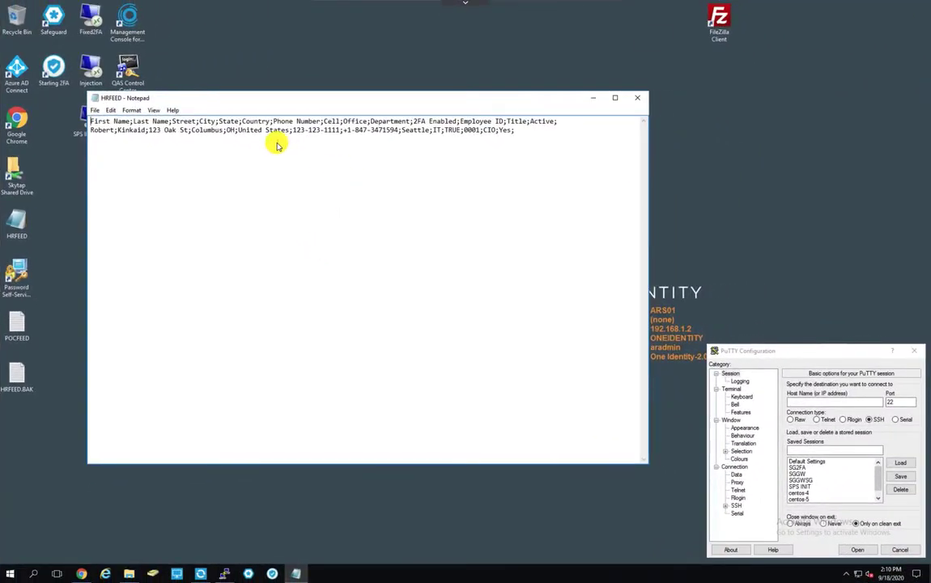
# Review the HRFEED record in Notepad, highlighting its Seattle office and CIO title.
pyautogui.click(91, 121)
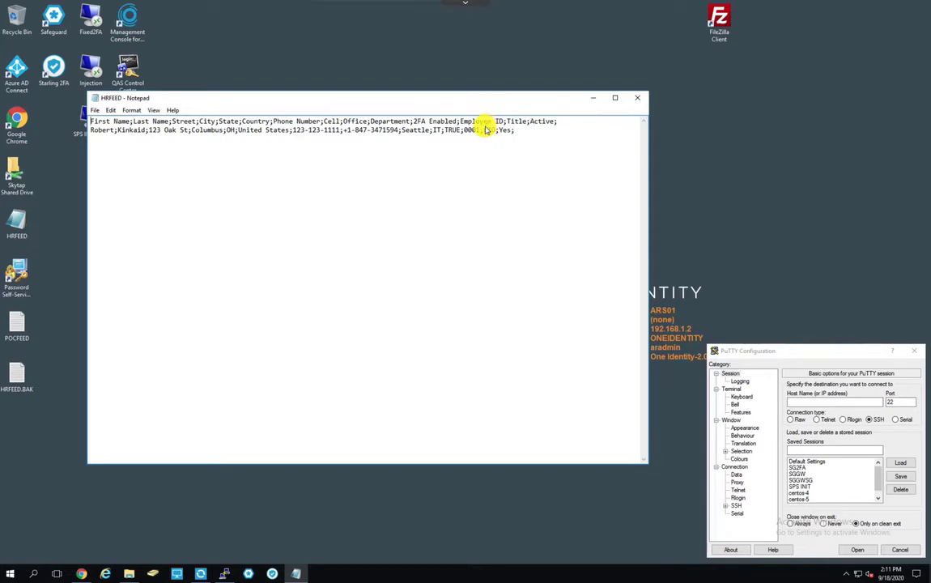
pyautogui.click(489, 130)
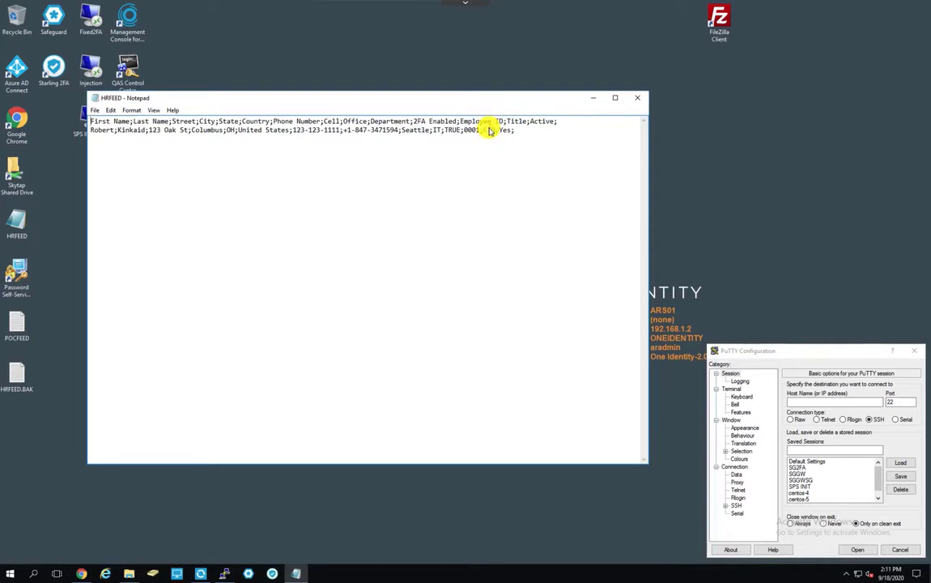
pyautogui.doubleClick(413, 130)
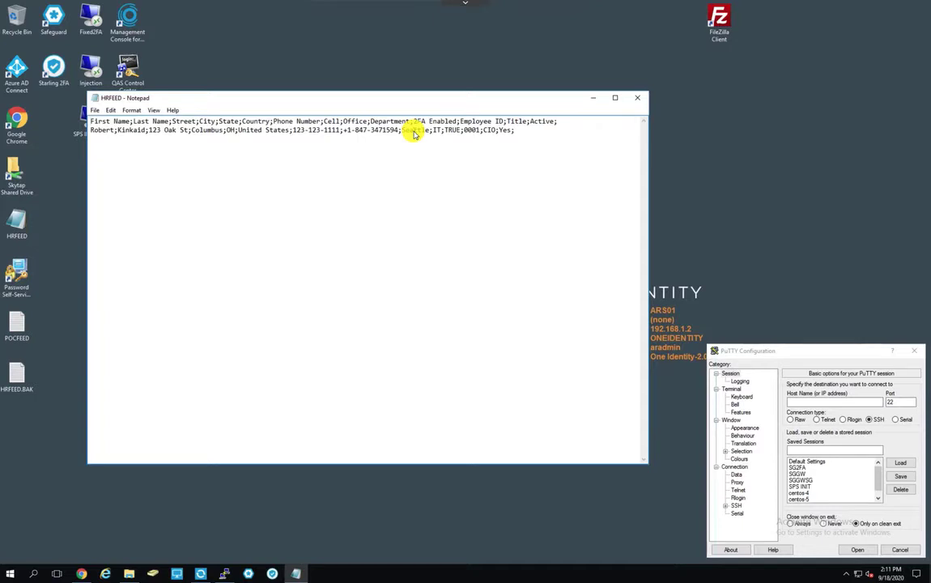
pyautogui.click(414, 132)
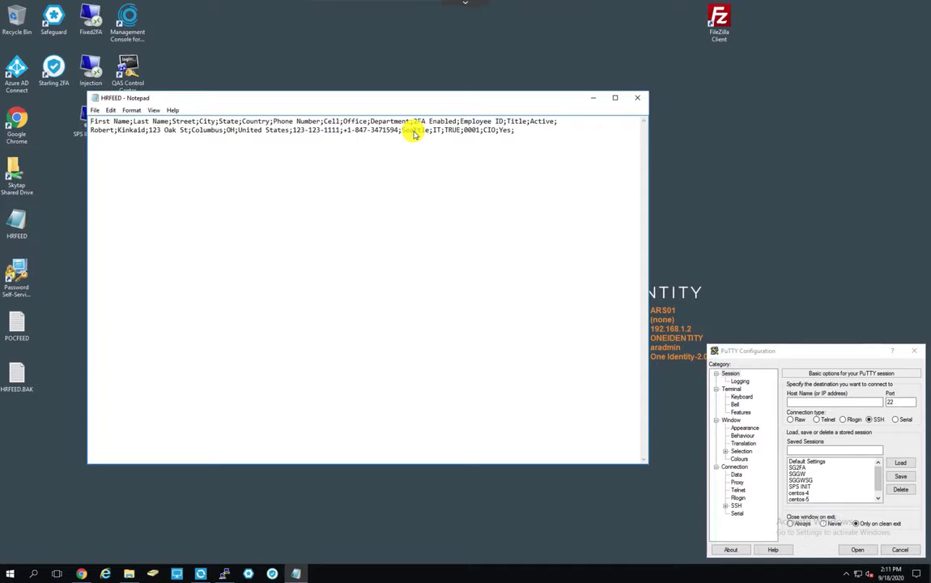
# Minimize the HRFEED file and switch to the Synchronization Service window.
pyautogui.click(594, 98)
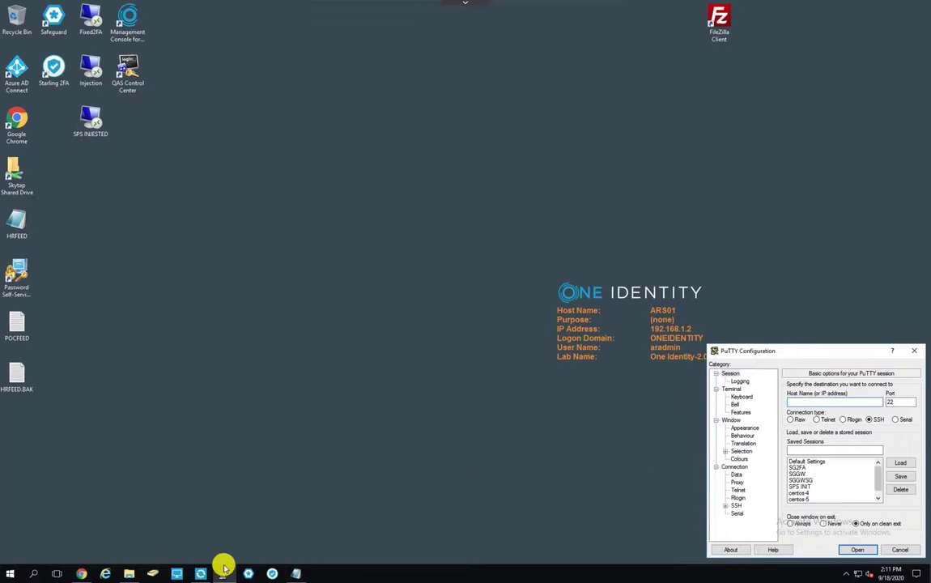
pyautogui.click(81, 571)
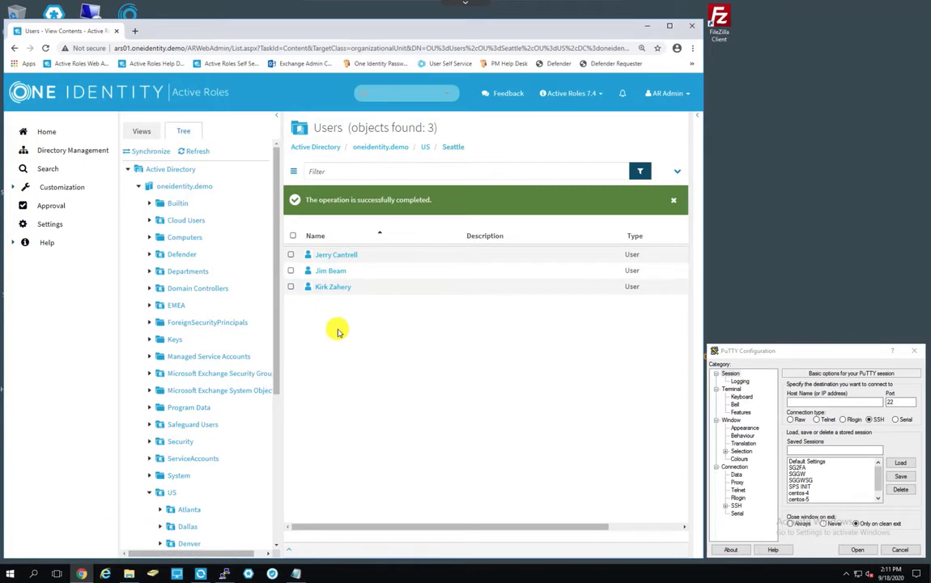
pyautogui.click(202, 573)
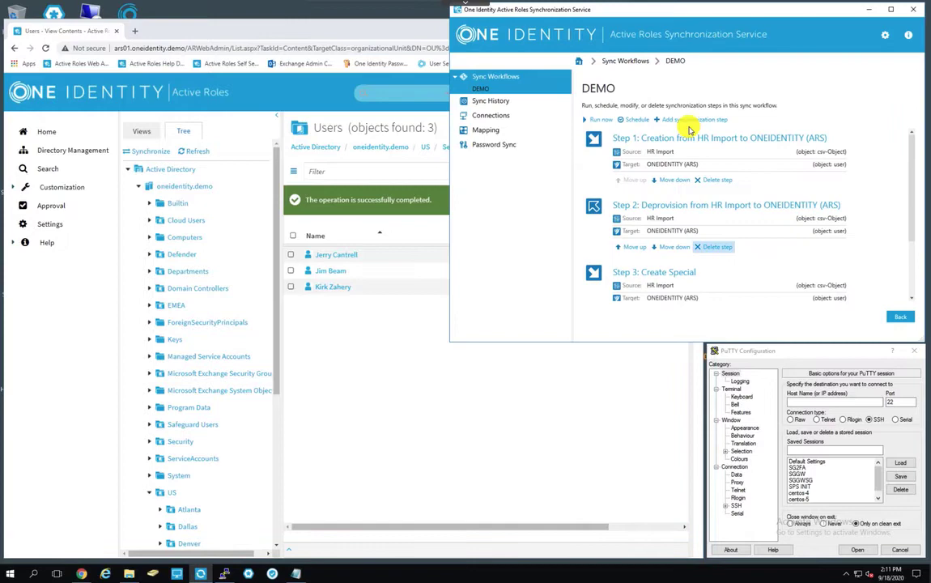
# Run the DEMO workflow's HR Import step in full and commit it, creating one user.
pyautogui.click(606, 123)
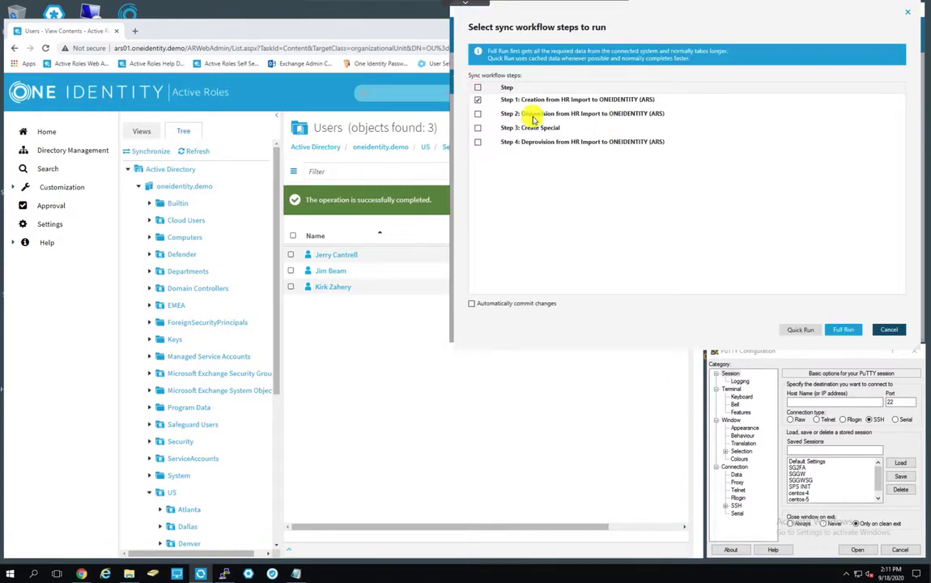
pyautogui.click(838, 328)
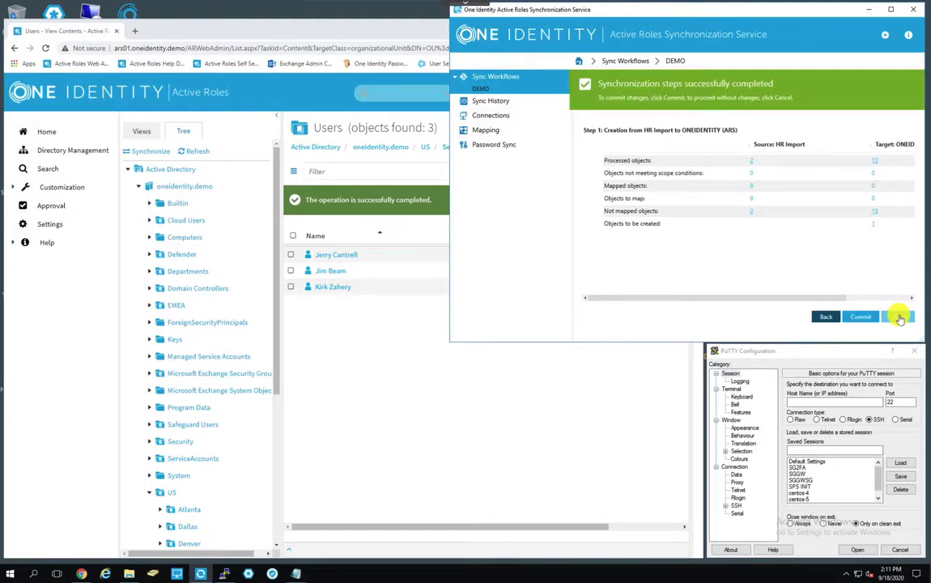
pyautogui.click(861, 316)
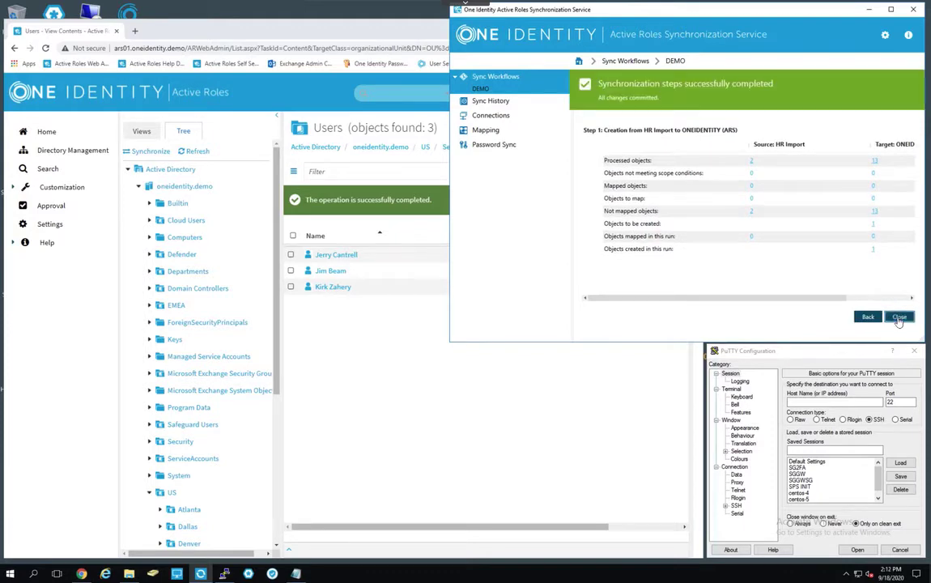
pyautogui.click(899, 319)
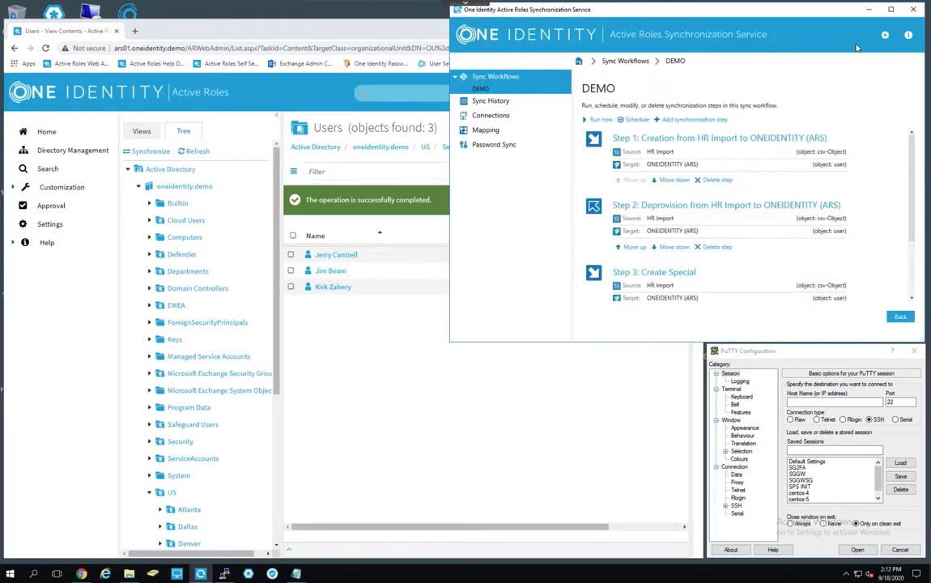
pyautogui.click(869, 8)
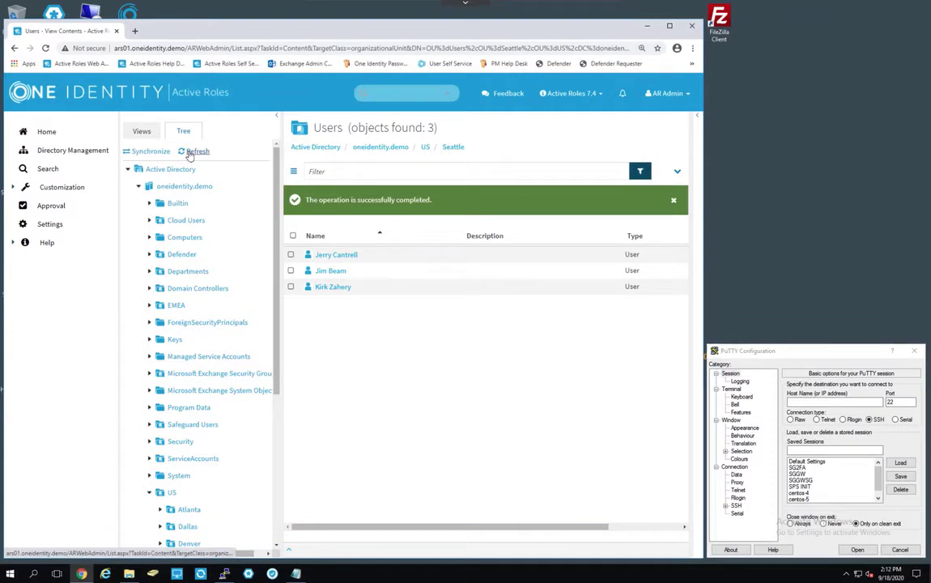
# Refresh Seattle Users and inspect the new user's Unix Account and Group Memberships pages.
pyautogui.click(188, 156)
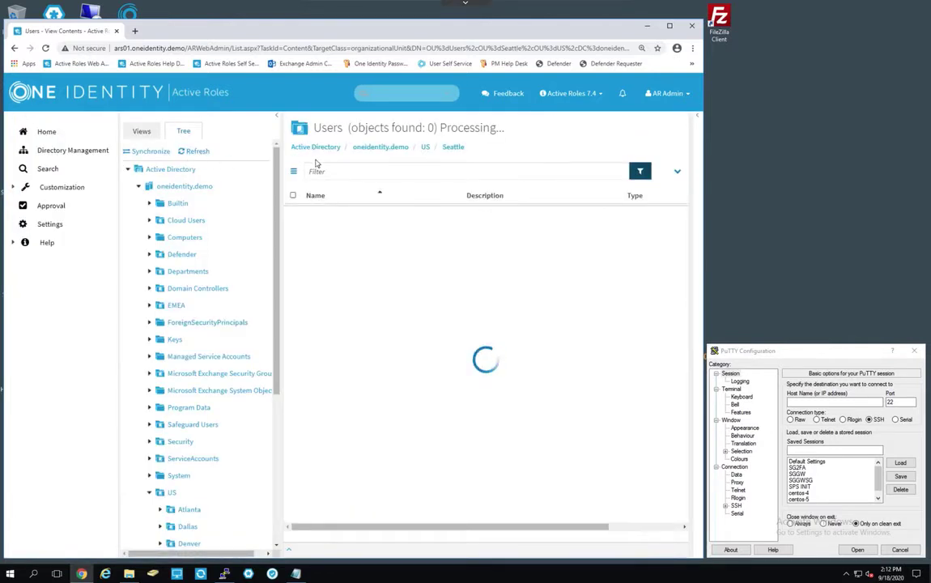
pyautogui.click(340, 263)
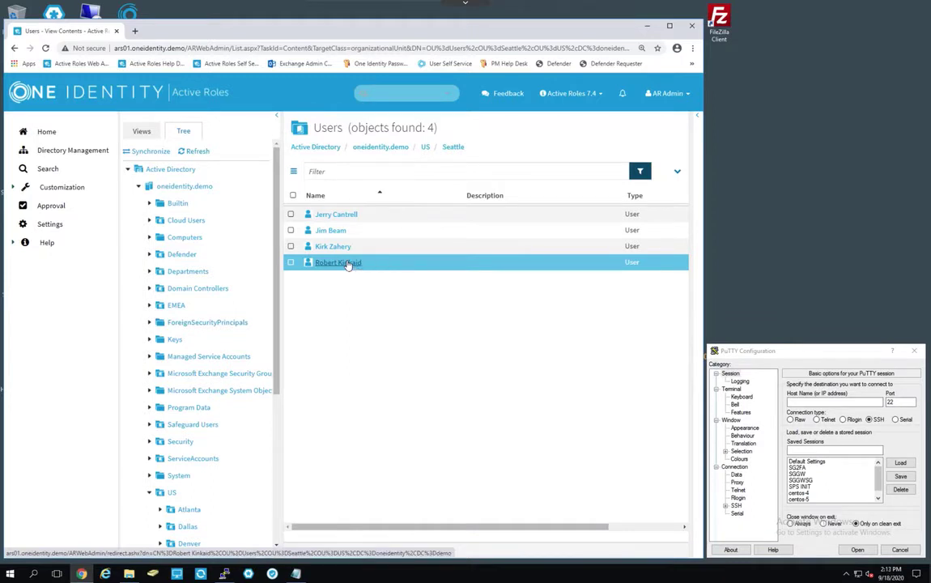
pyautogui.click(348, 264)
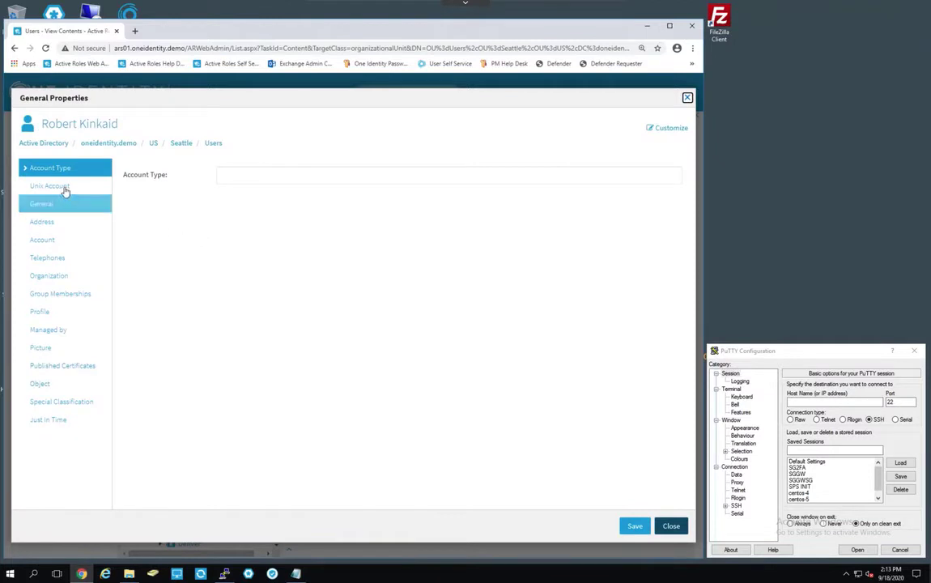
pyautogui.click(65, 189)
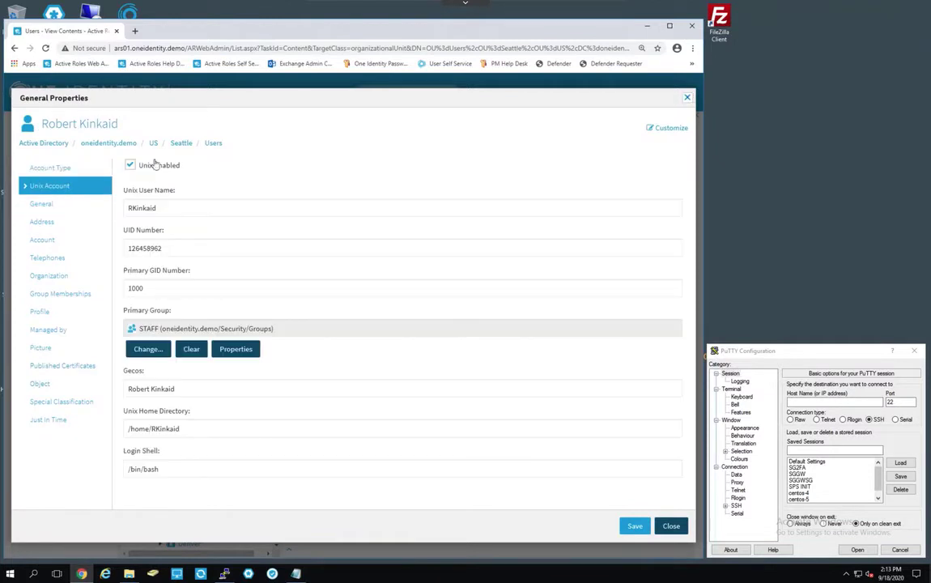
pyautogui.click(60, 294)
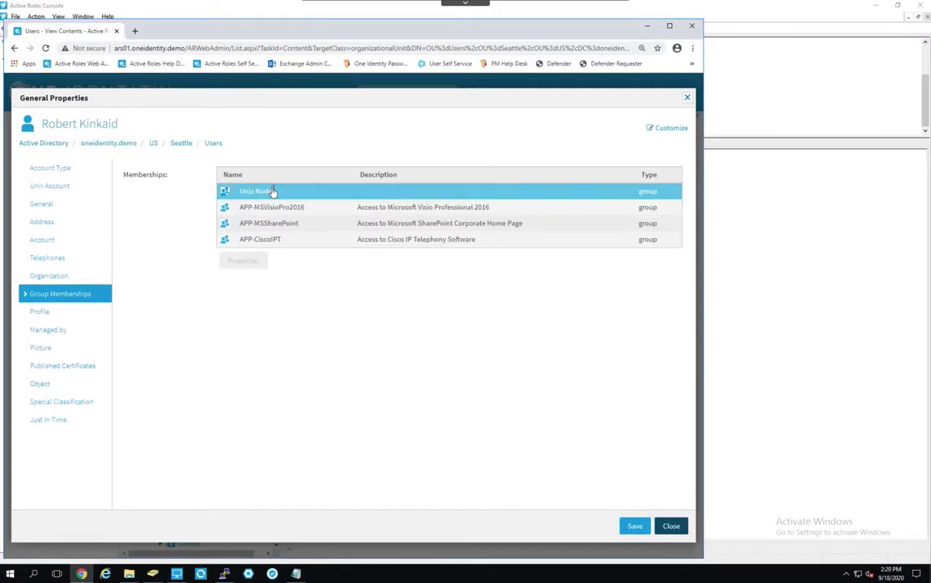
pyautogui.click(671, 525)
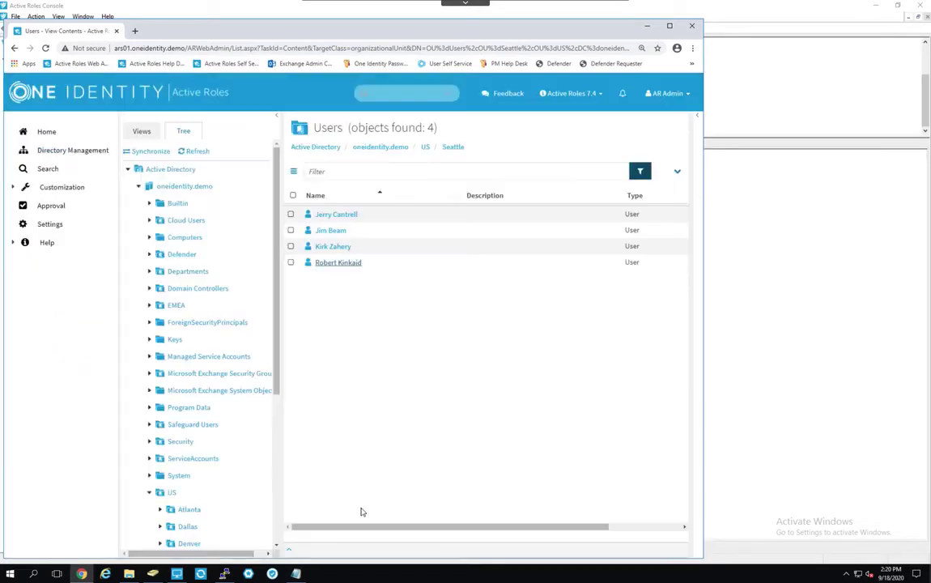
# Connect to centos-5 via the saved PuTTY session and log in as the new user.
pyautogui.click(225, 575)
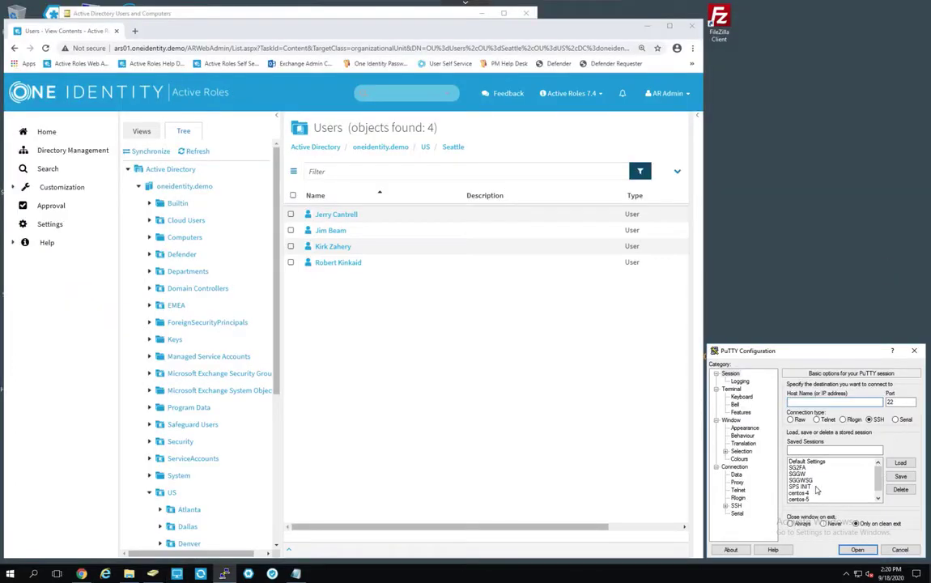
pyautogui.doubleClick(808, 498)
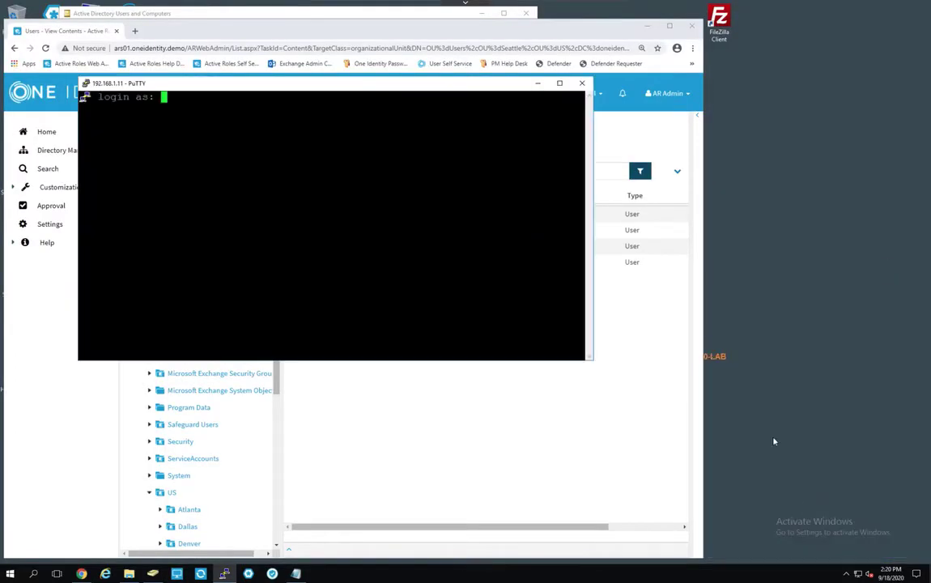
pyautogui.moveTo(418, 89); pyautogui.dragTo(662, 180)
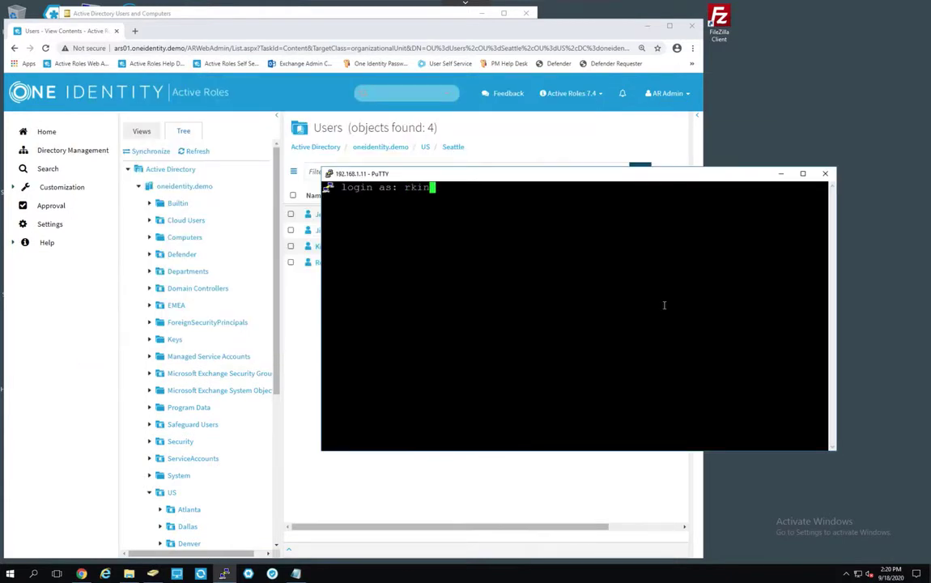
pyautogui.press('Return')
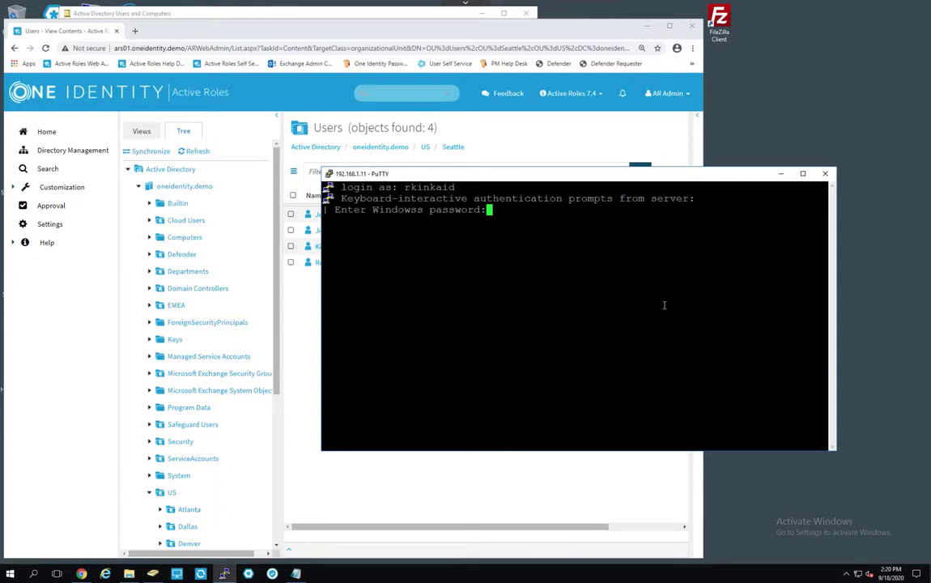
pyautogui.press('Return')
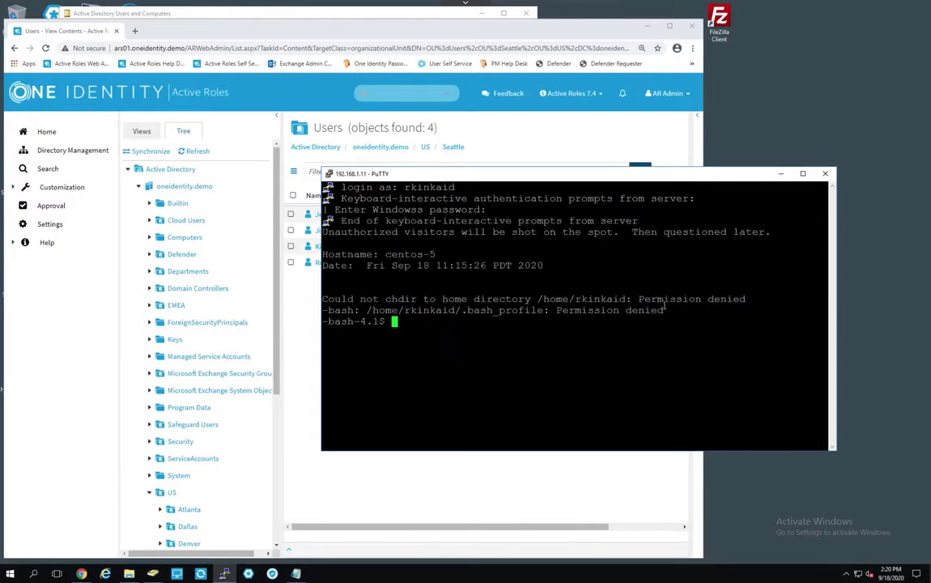
# Run whoami to confirm which account is logged in.
pyautogui.write('whoami')
pyautogui.press('Return')
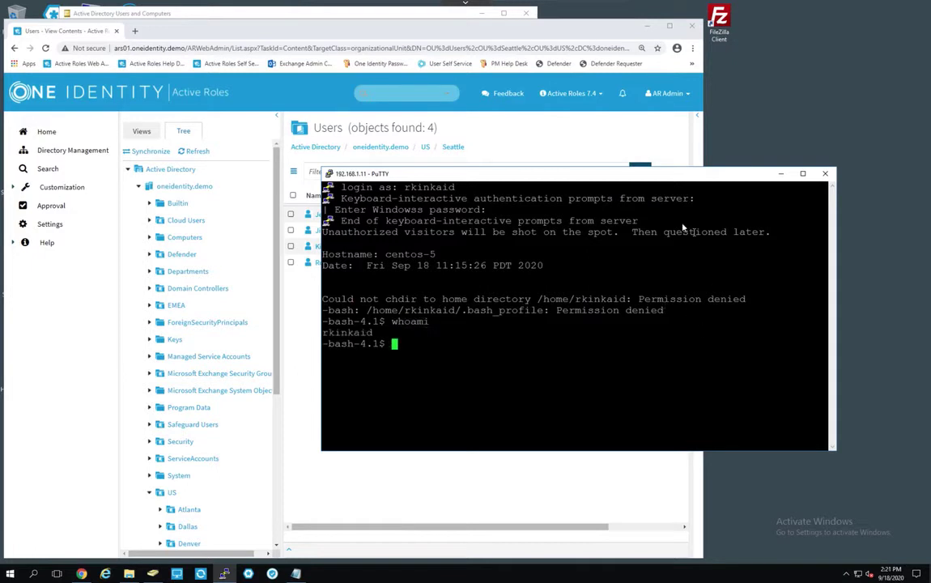
pyautogui.moveTo(646, 175); pyautogui.dragTo(718, 405)
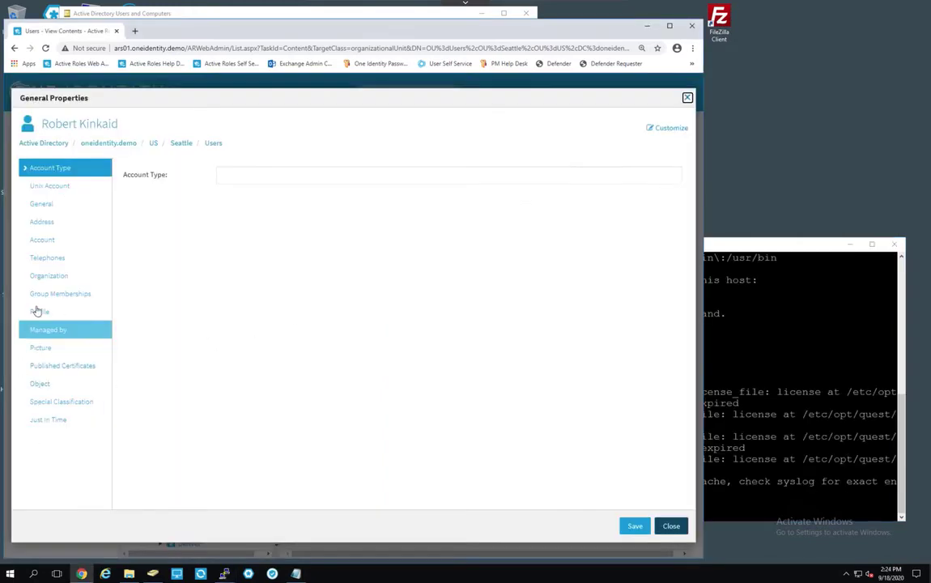
# Close the user's properties, clear the terminal, and check the user's ARSUNIXADMINS membership with vastool.
pyautogui.click(42, 300)
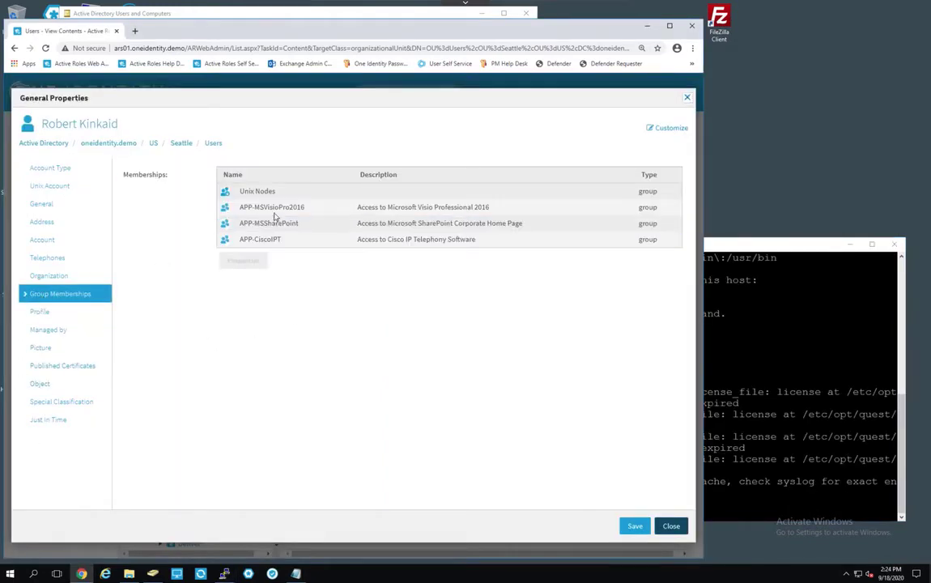
pyautogui.click(669, 528)
pyautogui.click(779, 344)
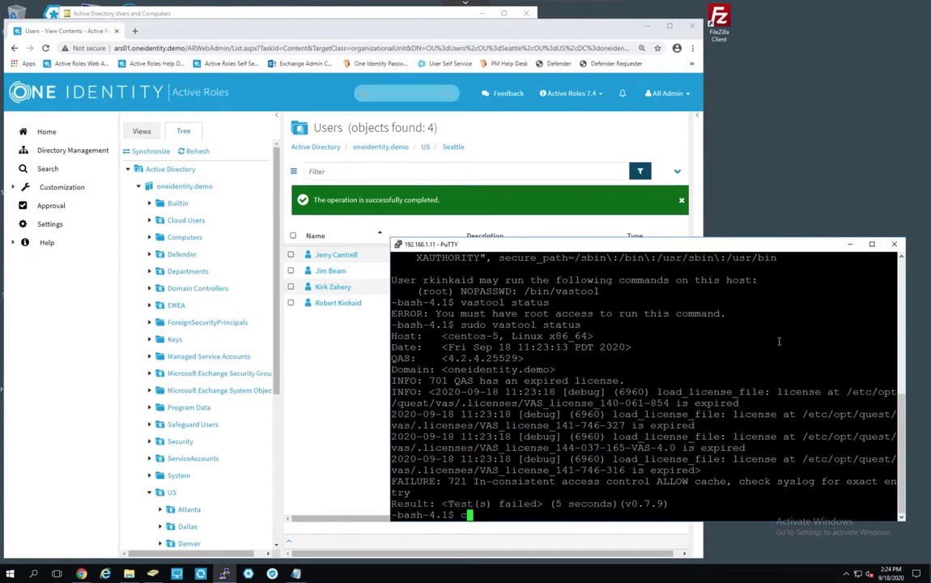
pyautogui.hotkey('ctrl', 'l')
pyautogui.write('sudo vastool status')
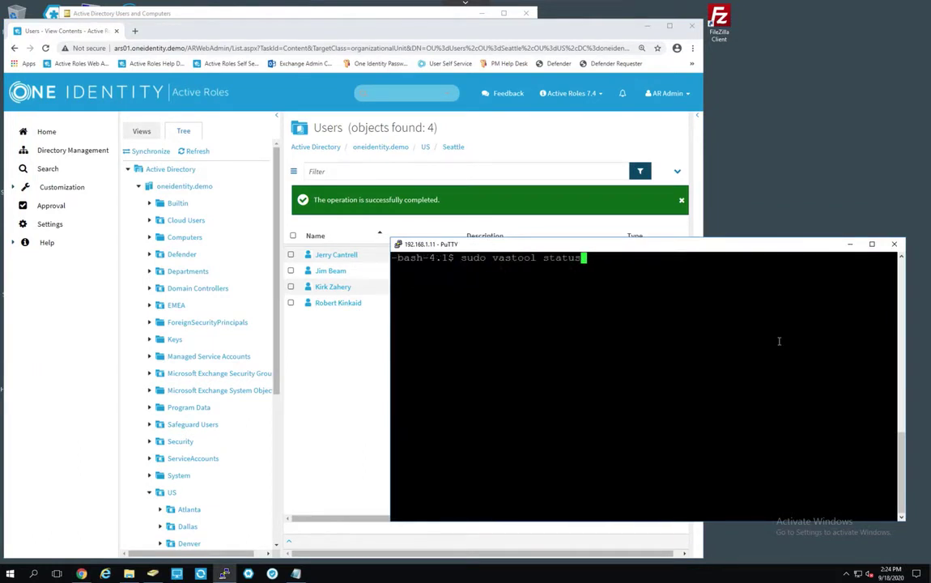
pyautogui.press('Up')
pyautogui.press('BackSpace')
pyautogui.press('BackSpace')
pyautogui.press('BackSpace')
pyautogui.press('BackSpace')
pyautogui.press('BackSpace')
pyautogui.press('BackSpace')
pyautogui.press('BackSpace')
pyautogui.press('BackSpace')
pyautogui.press('BackSpace')
pyautogui.press('BackSpace')
pyautogui.press('BackSpace')
pyautogui.press('BackSpace')
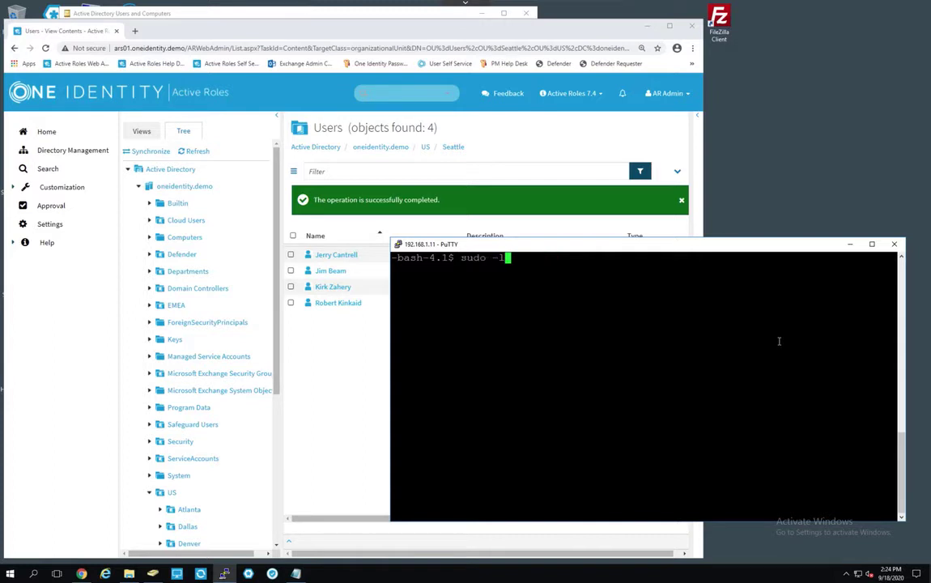
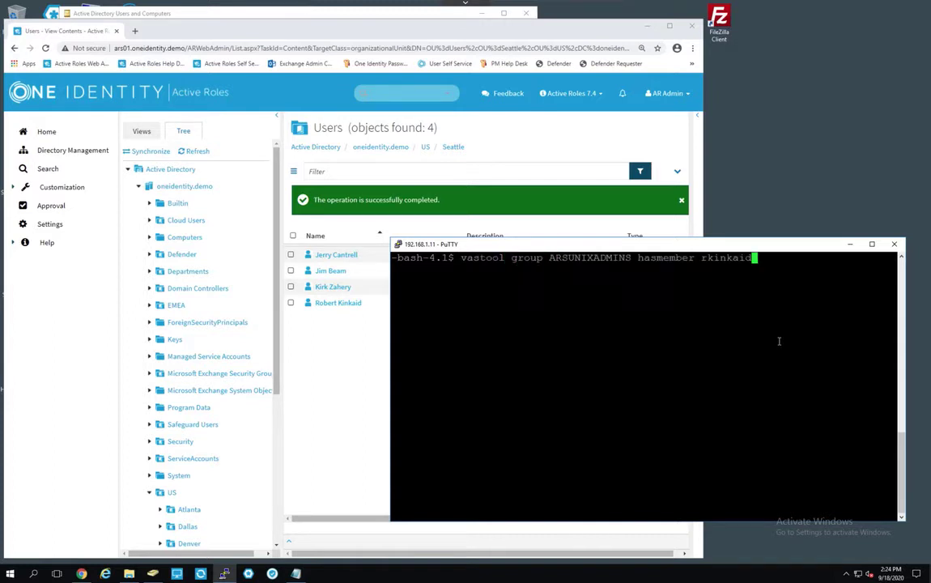
pyautogui.press('Return')
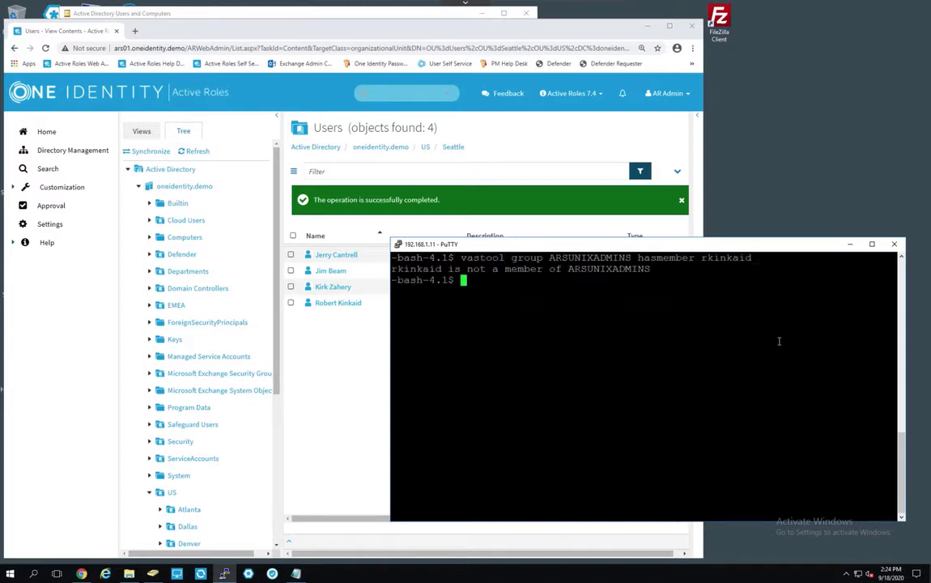
# Run sudo -l with the Windows password, confirming sudo rights are refused.
pyautogui.press('Up')
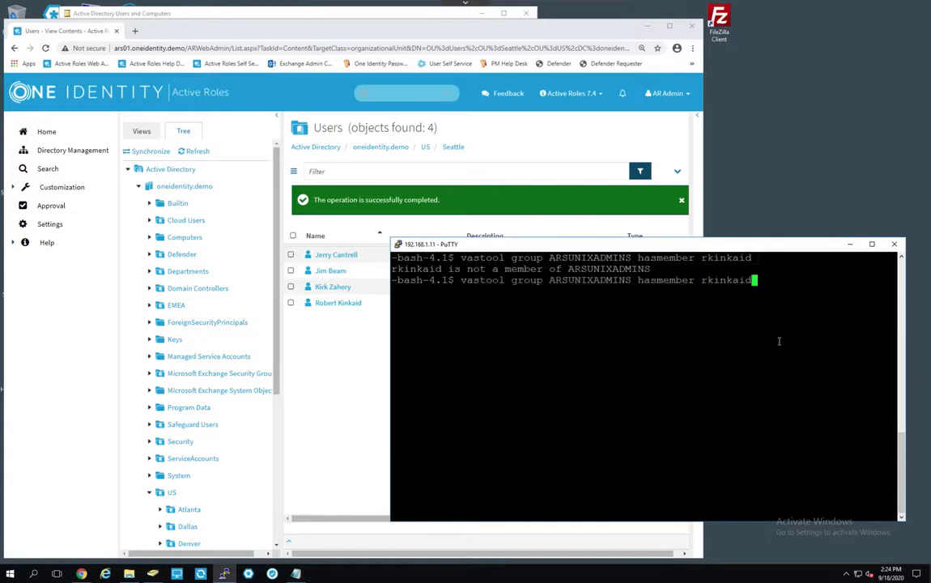
pyautogui.press('Up')
pyautogui.press('Up')
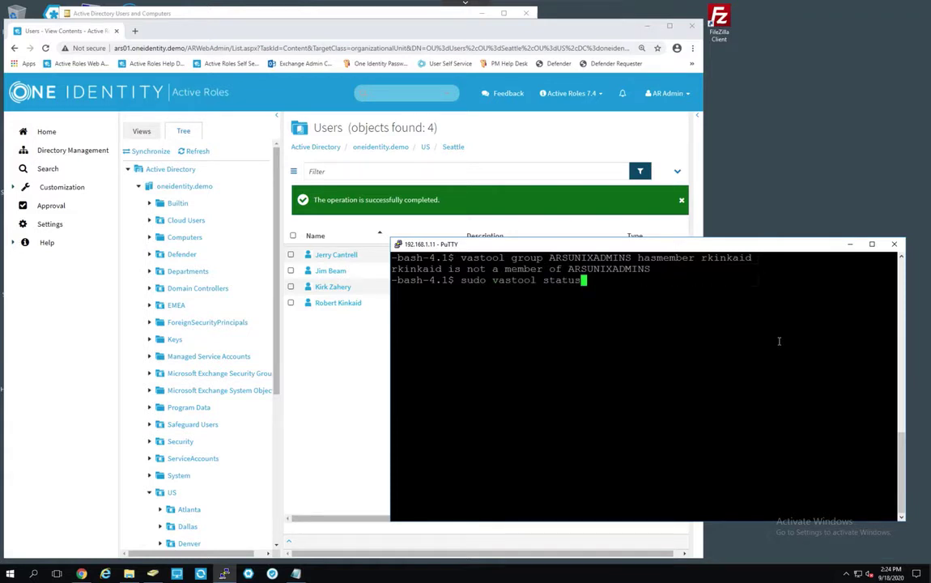
pyautogui.press('Up')
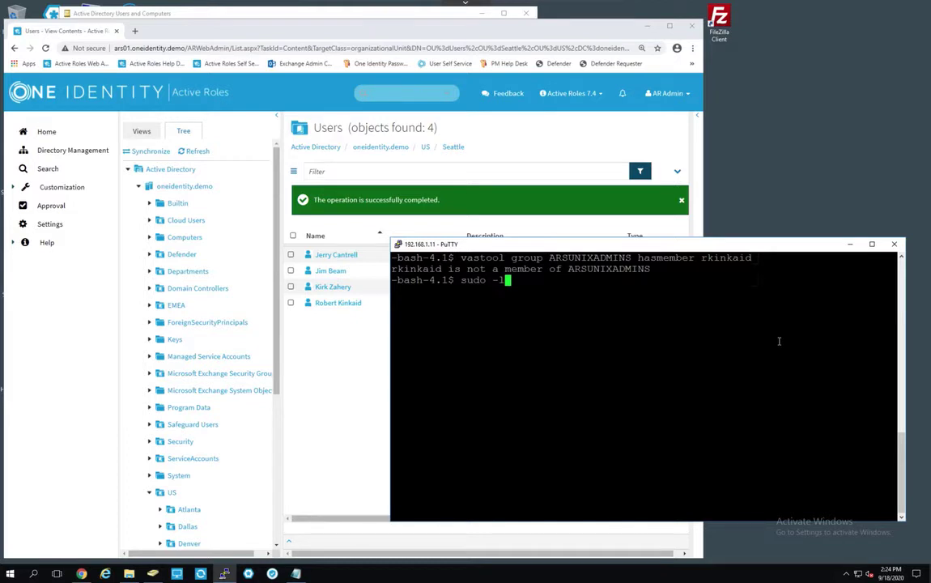
pyautogui.press('Return')
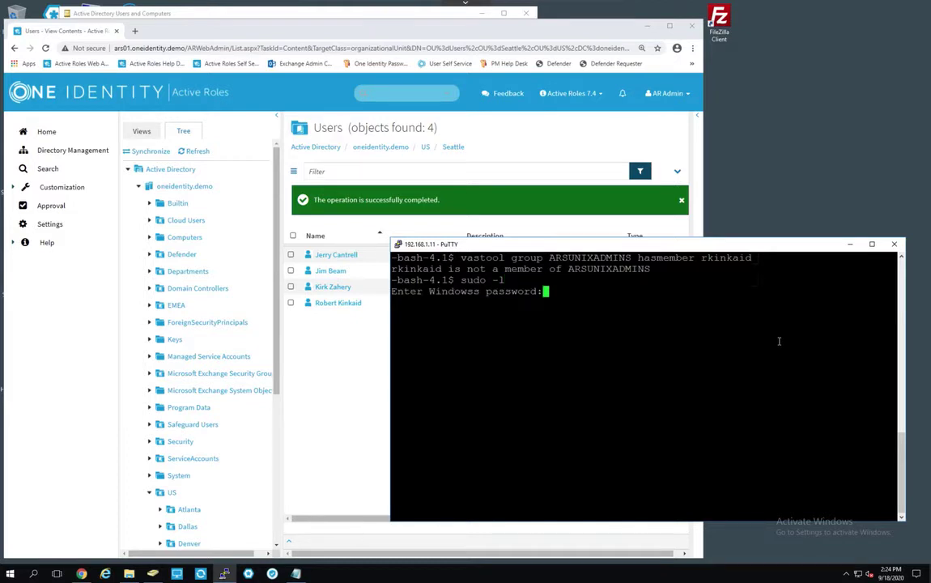
pyautogui.press('Return')
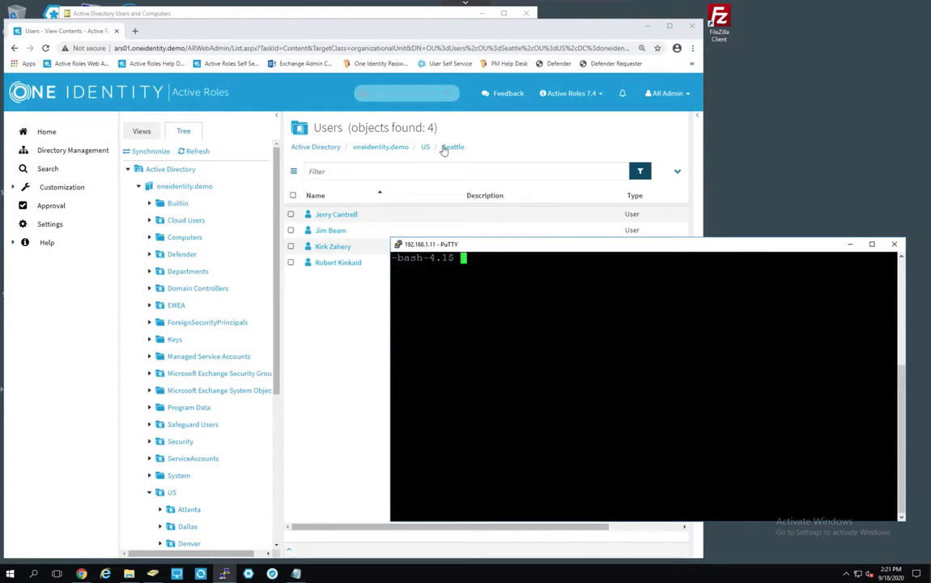
# Set the user's Organization job title to System Admin I and save.
pyautogui.click(438, 31)
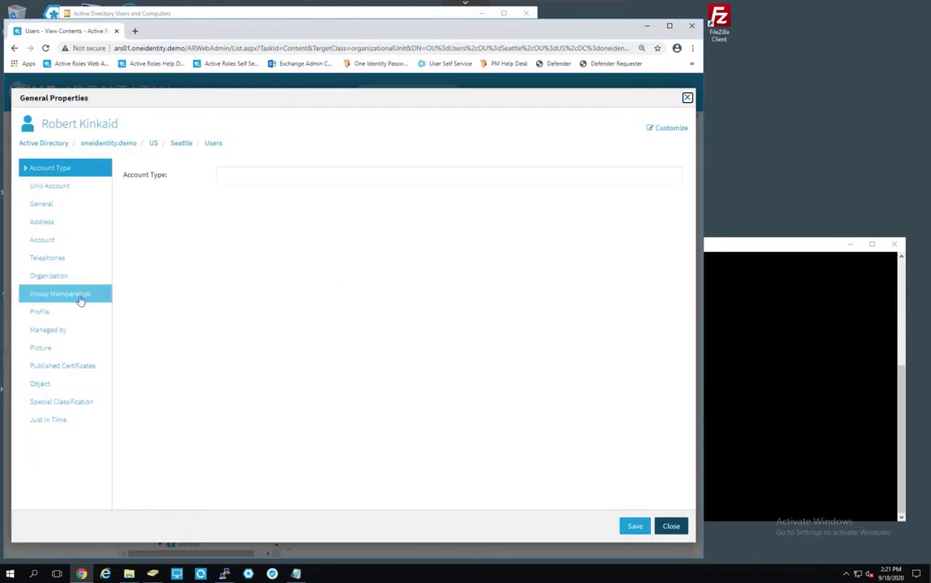
pyautogui.click(55, 277)
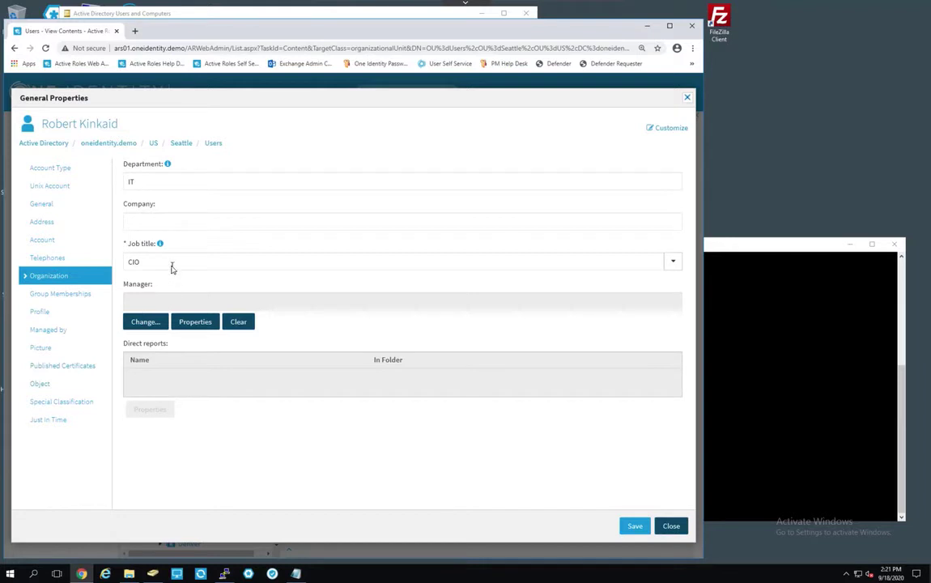
pyautogui.click(672, 263)
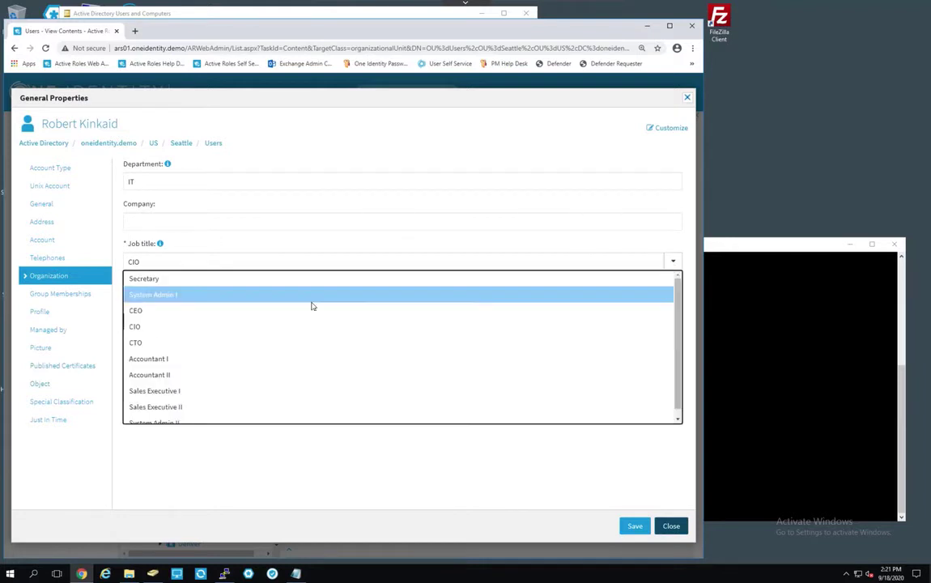
pyautogui.click(191, 302)
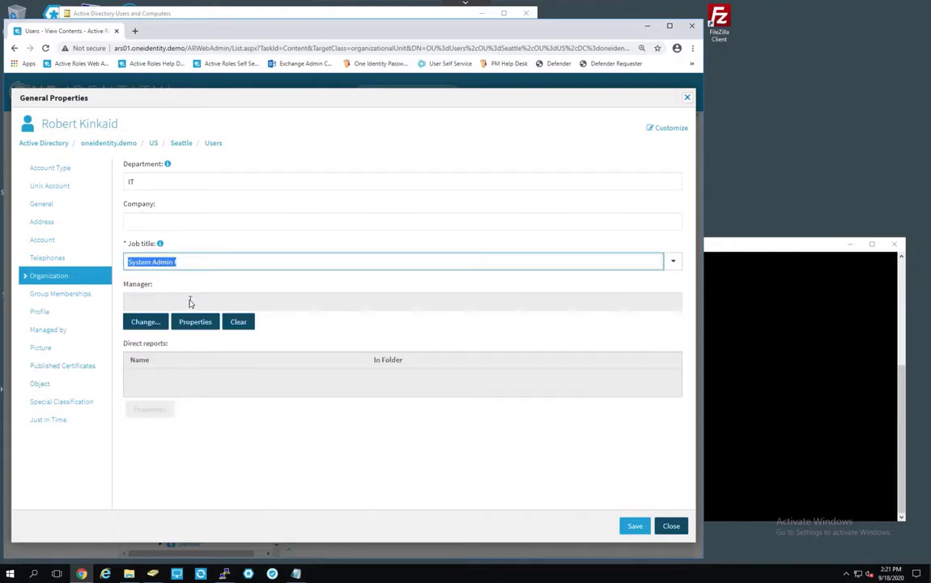
pyautogui.click(634, 527)
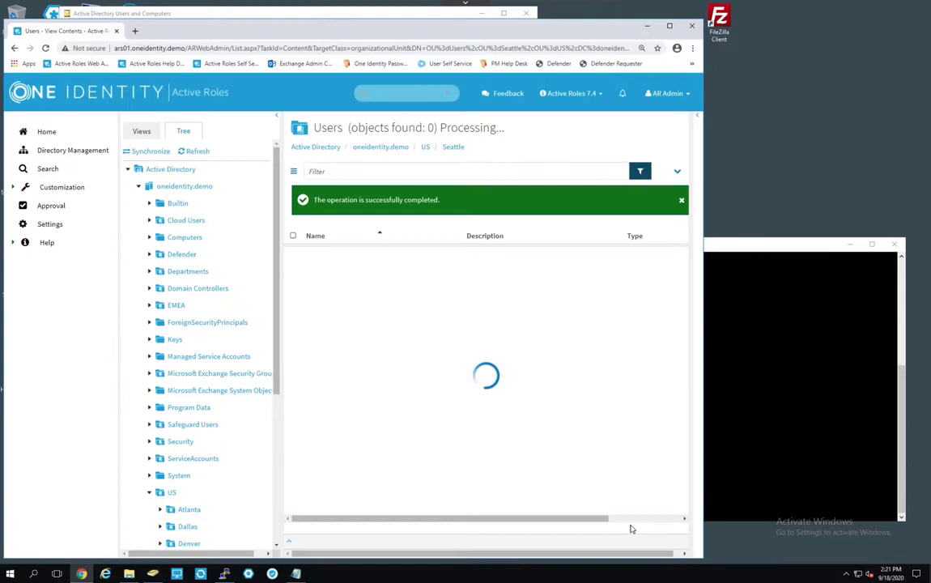
# Confirm ARSUNIXADMINS now appears in the user's group memberships.
pyautogui.click(345, 305)
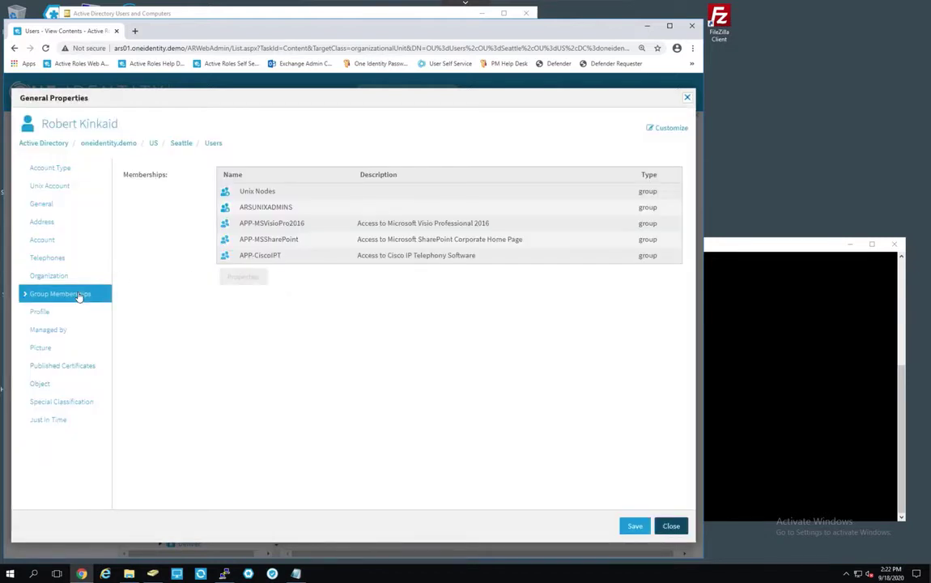
pyautogui.click(251, 210)
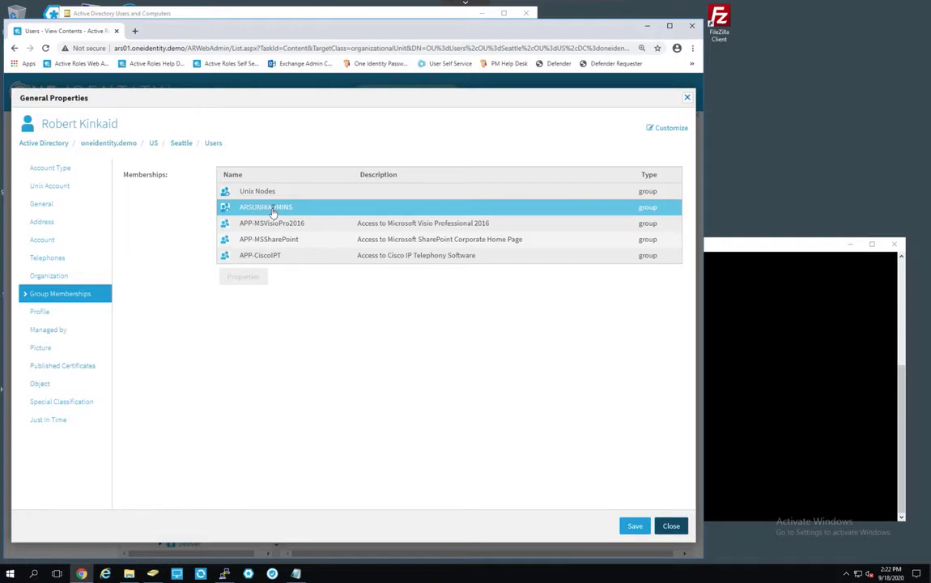
pyautogui.click(781, 356)
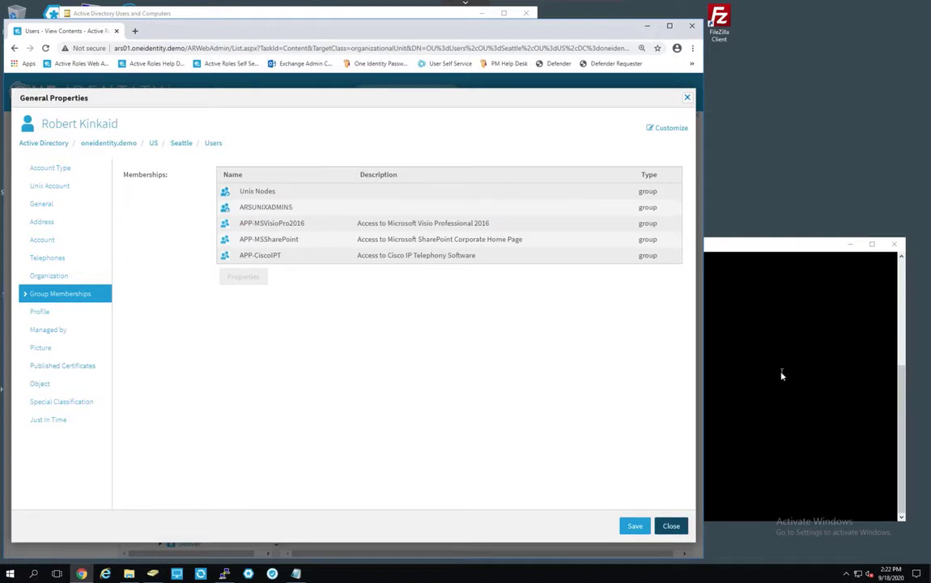
pyautogui.click(780, 375)
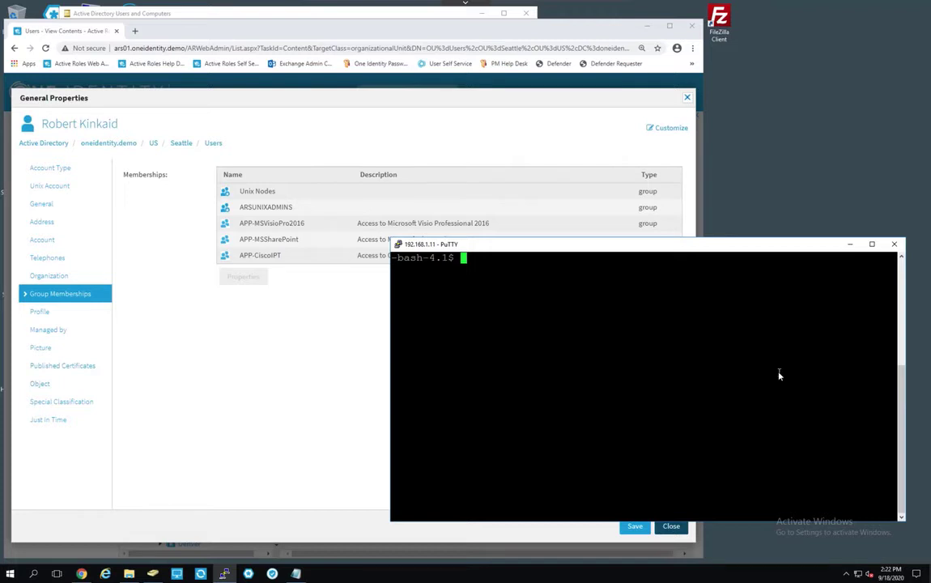
# Rerun the ARSUNIXADMINS membership check and sudo -l, showing passwordless sudo for /bin/vastool.
pyautogui.write('vastool group')
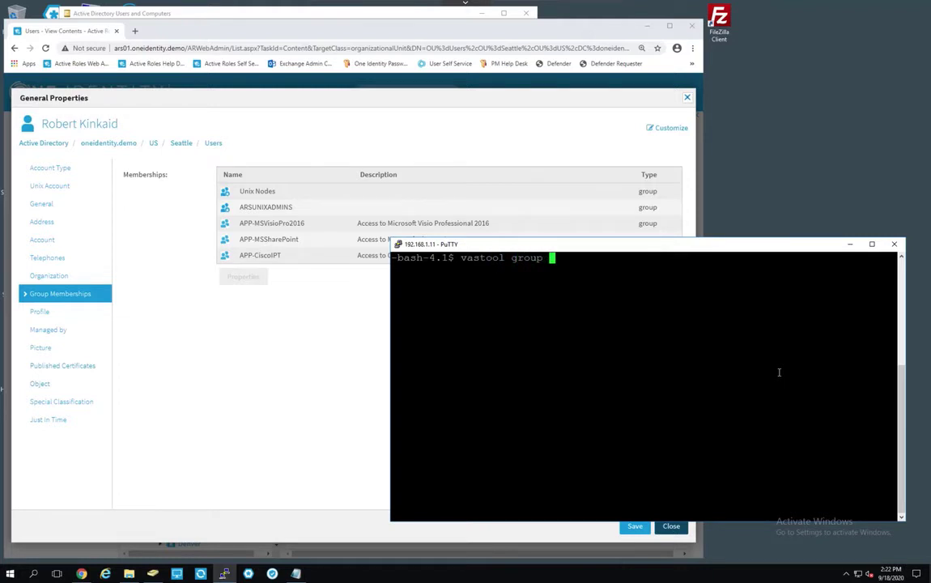
pyautogui.write(' ARSUNIXADMINS ')
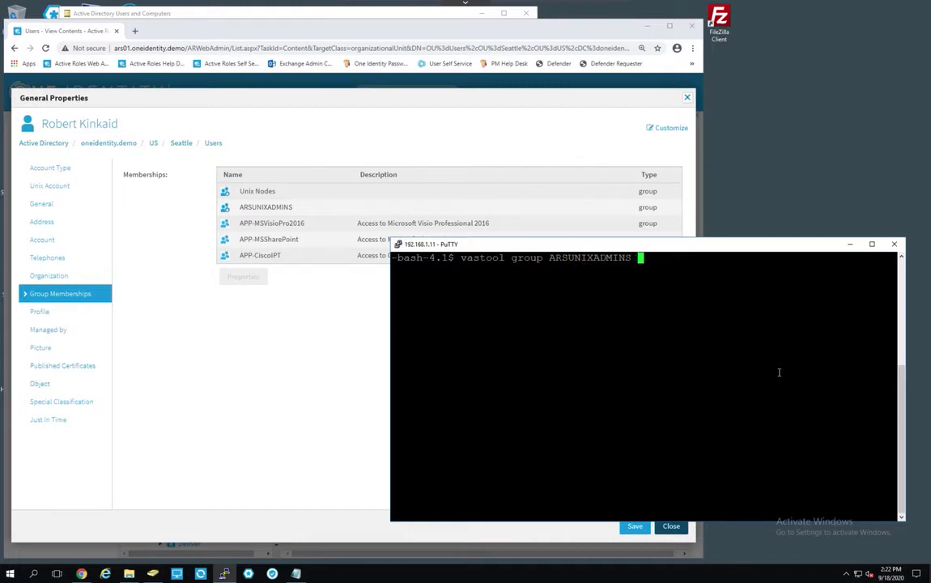
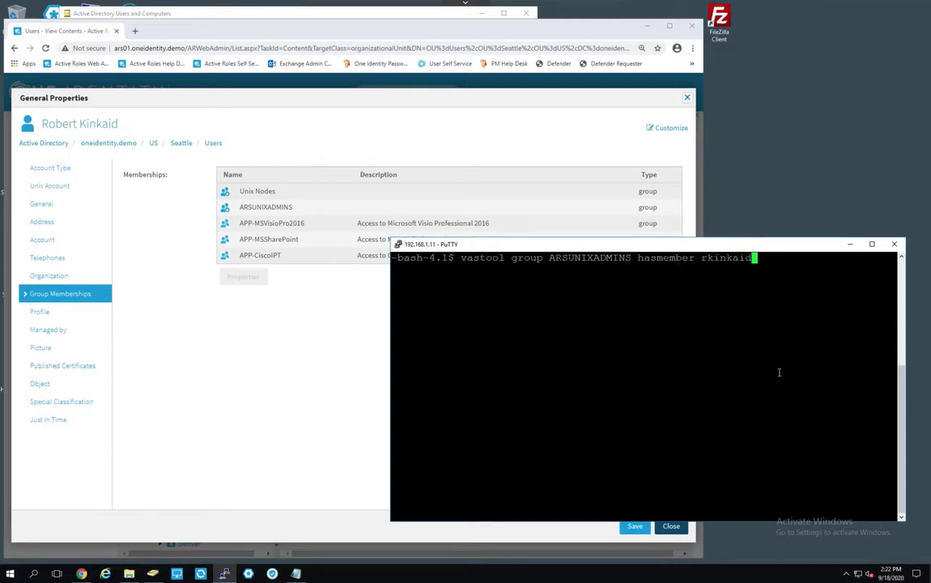
pyautogui.press('Return')
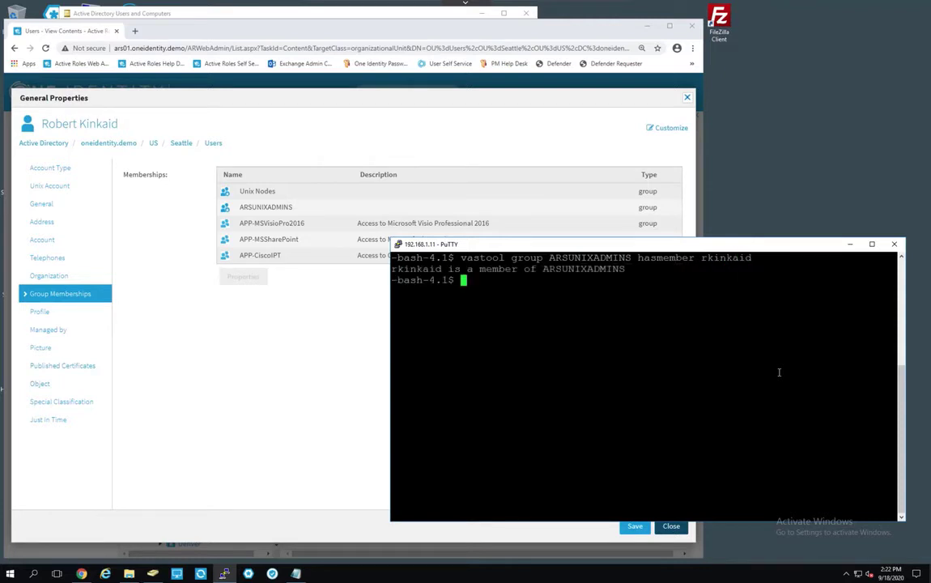
pyautogui.write('sudo -l')
pyautogui.press('Return')
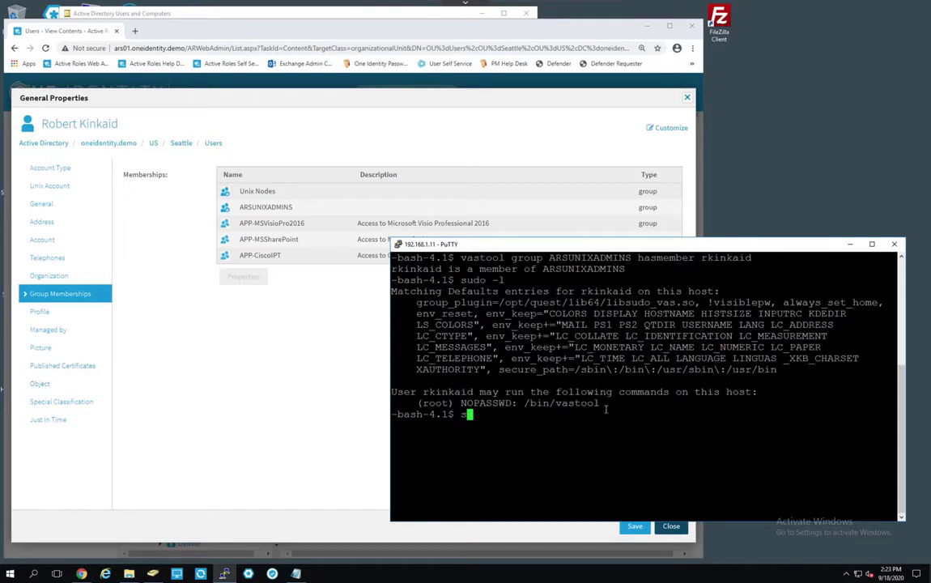
# Run vastool status, then sudo vastool status after the root-access error.
pyautogui.write('vastool status')
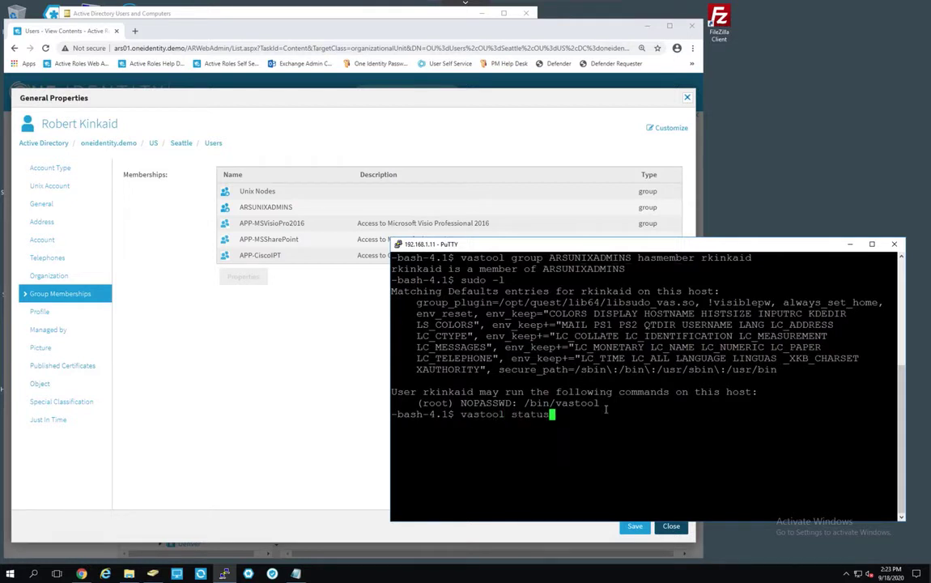
pyautogui.press('Return')
pyautogui.write('s')
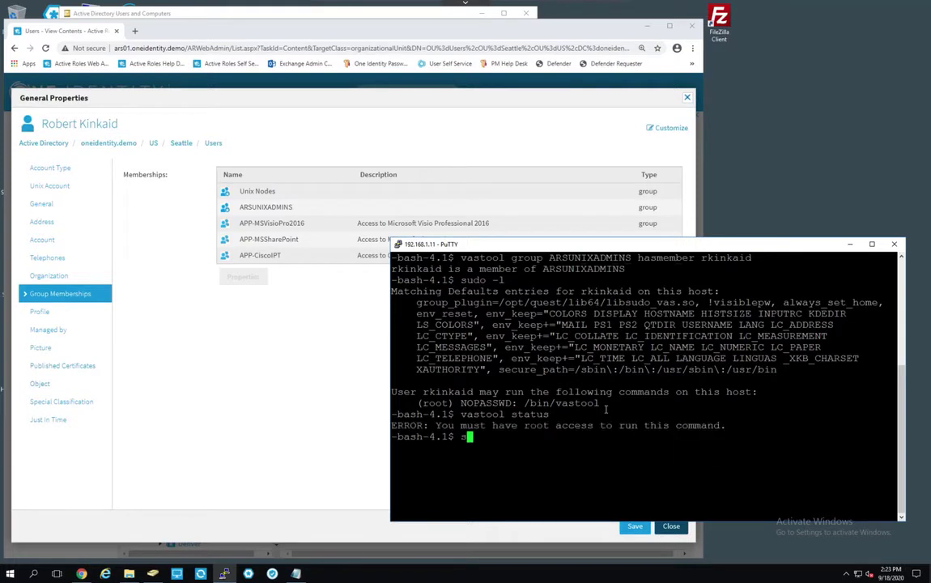
pyautogui.write('udo vastool status')
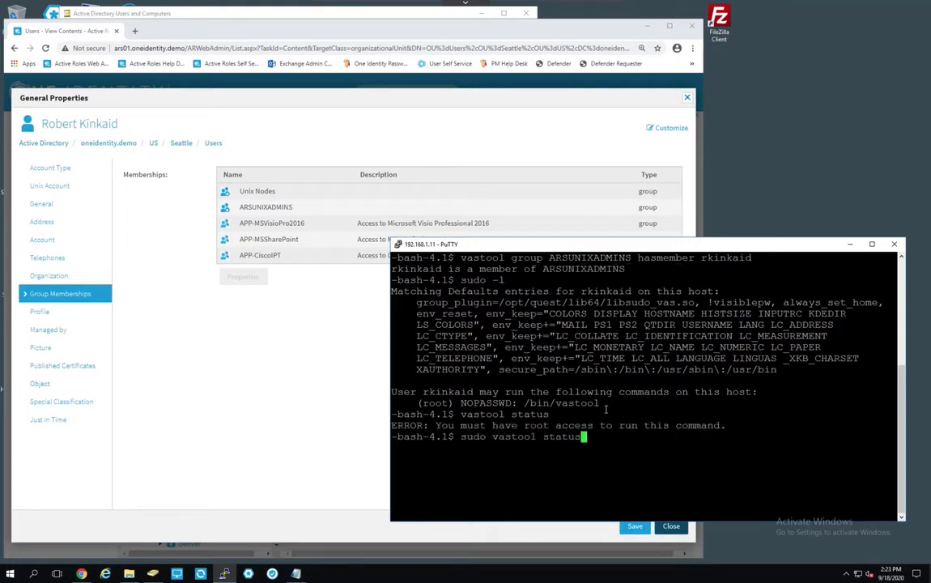
pyautogui.press('Return')
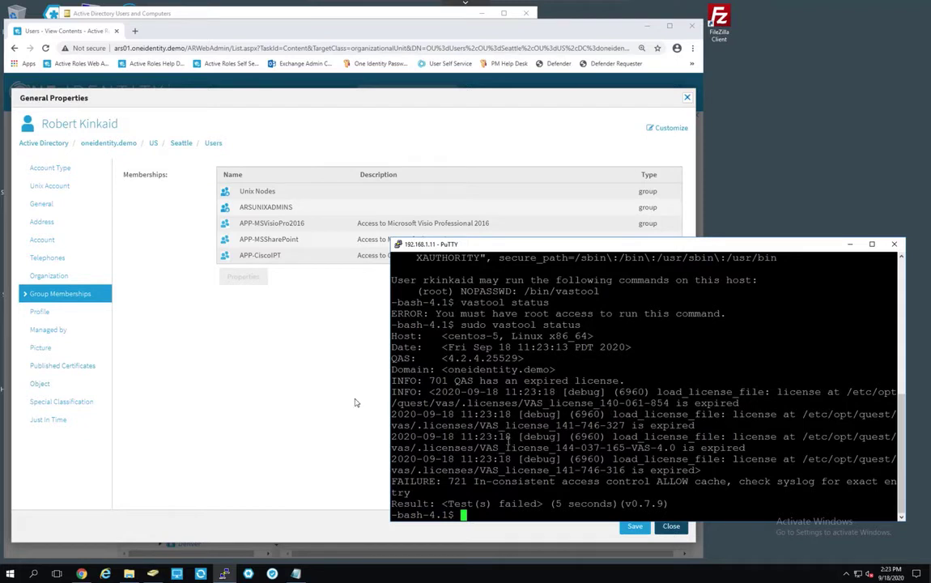
# Change the user's Organization job title back to CIO and save.
pyautogui.click(356, 307)
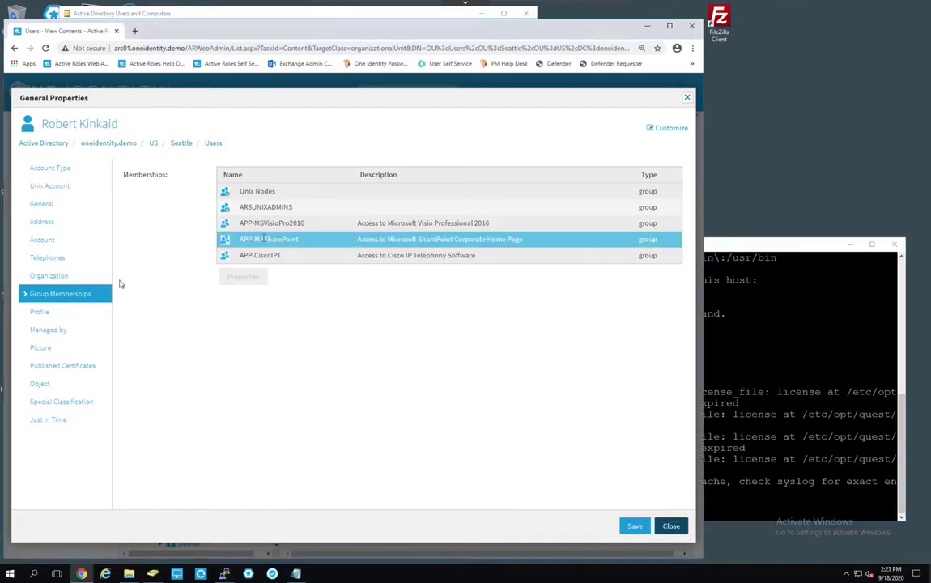
pyautogui.click(35, 277)
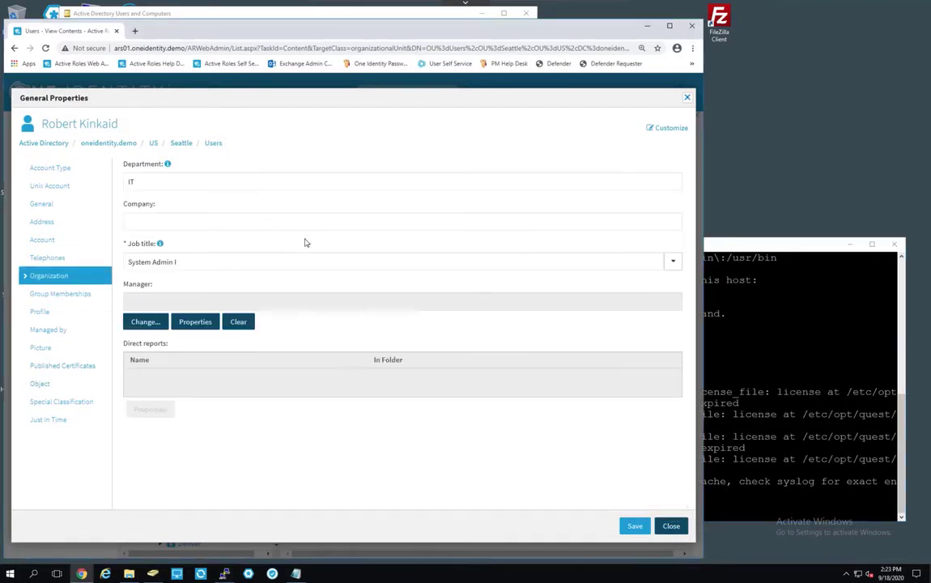
pyautogui.click(208, 263)
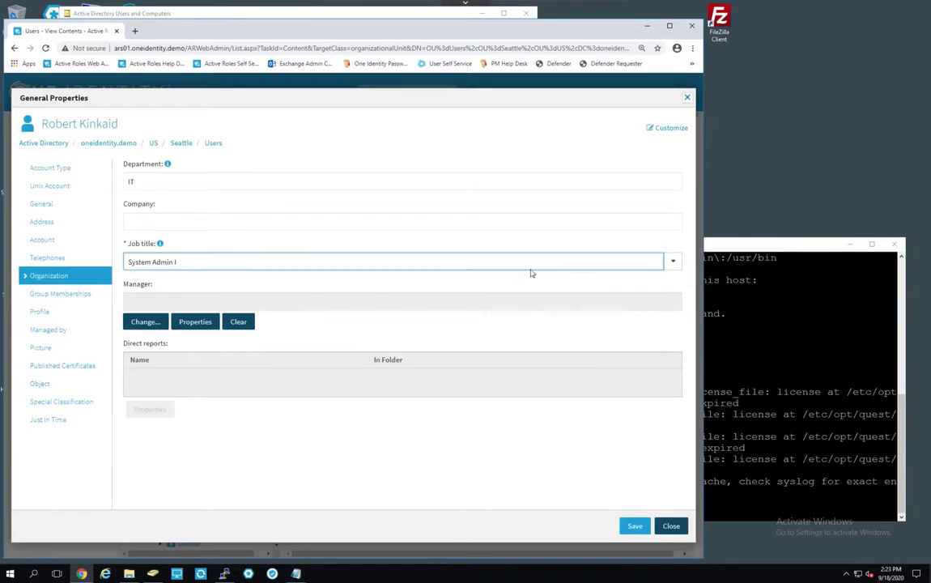
pyautogui.click(673, 261)
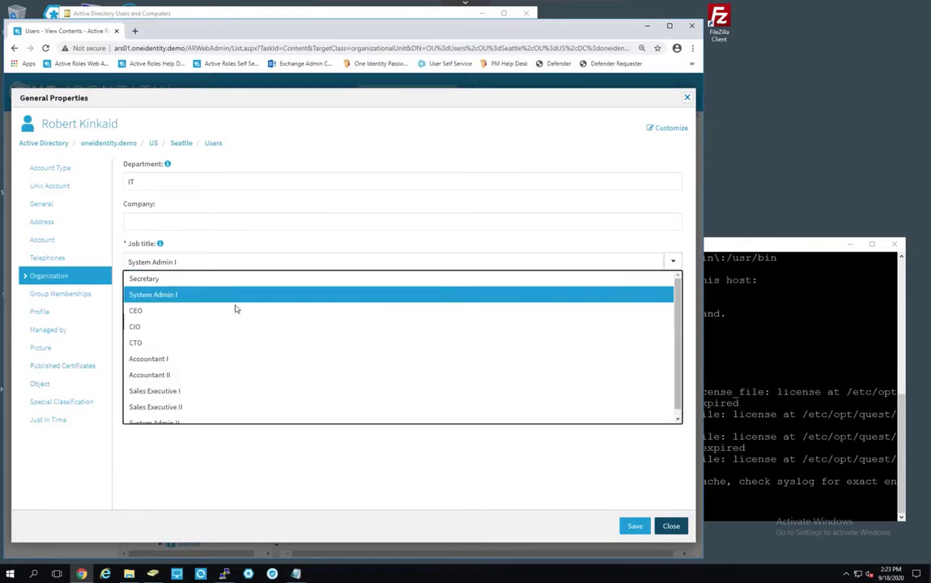
pyautogui.click(143, 328)
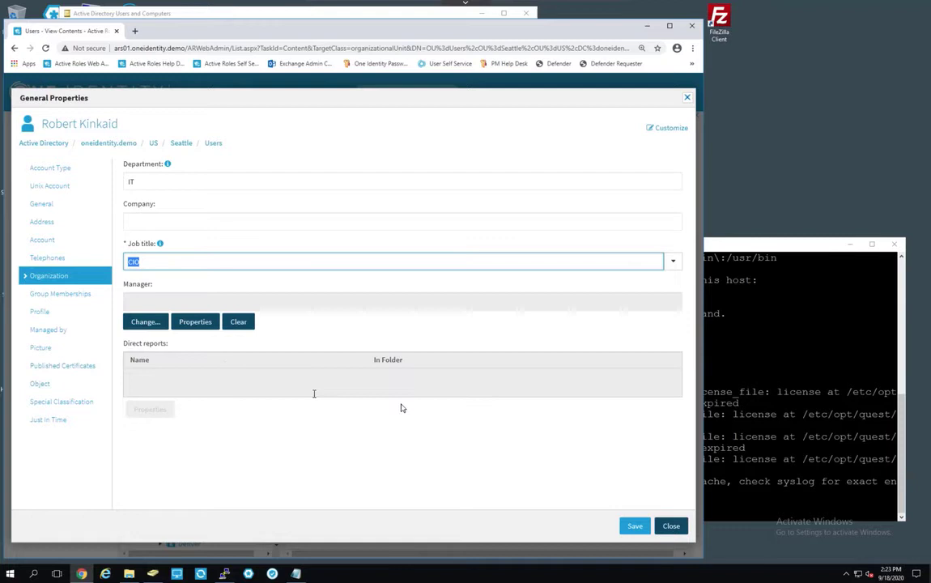
pyautogui.click(635, 526)
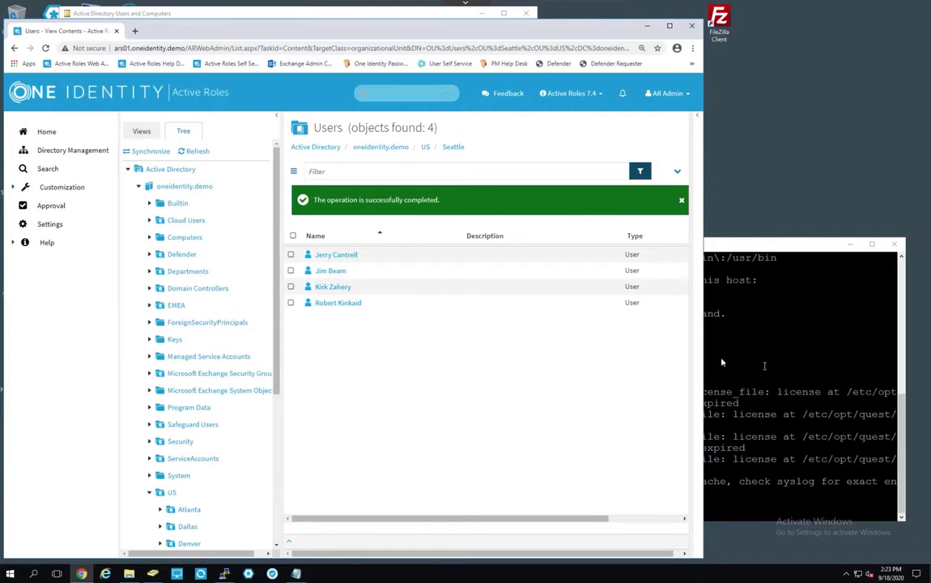
# Check the user's memberships list Unix Nodes and three APP groups, without ARSUNIXADMINS.
pyautogui.click(335, 306)
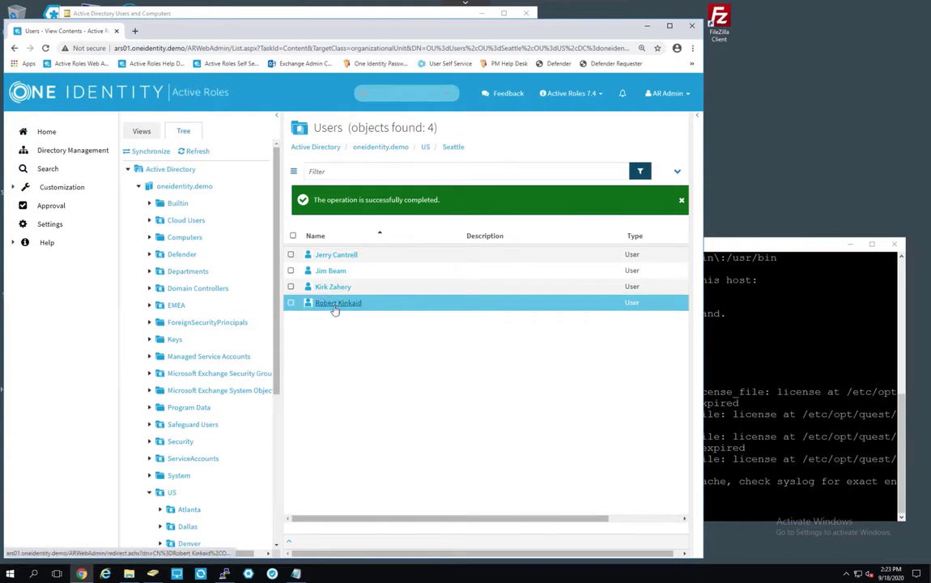
pyautogui.click(335, 309)
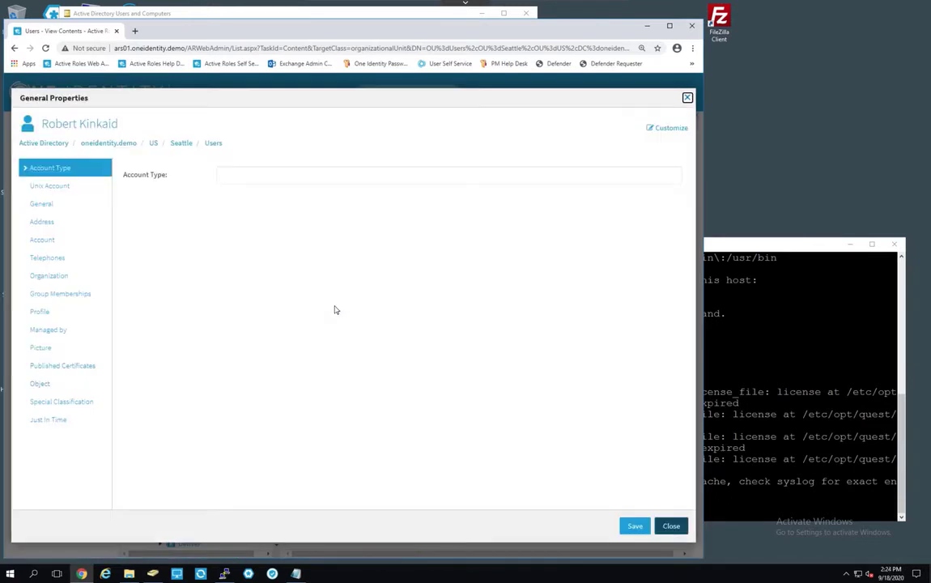
pyautogui.click(43, 296)
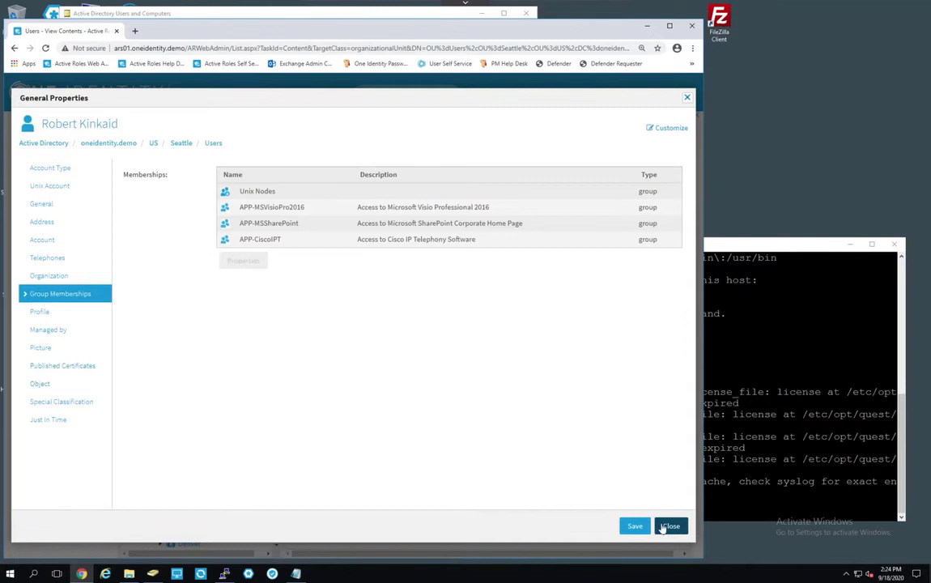
pyautogui.click(779, 344)
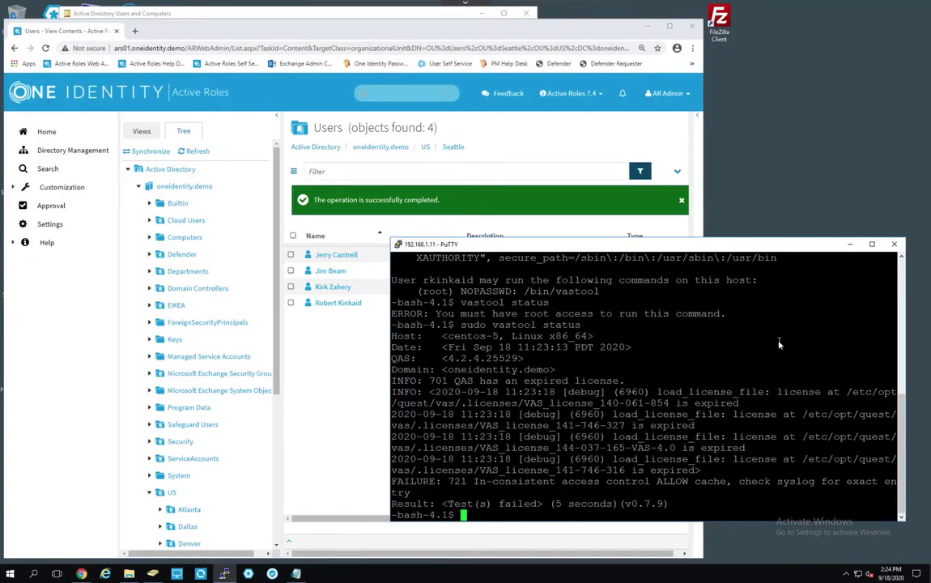
# Clear the terminal and rerun vastool group ARSUNIXADMINS hasmember to check the user's membership.
pyautogui.write('clear')
pyautogui.press('Return')
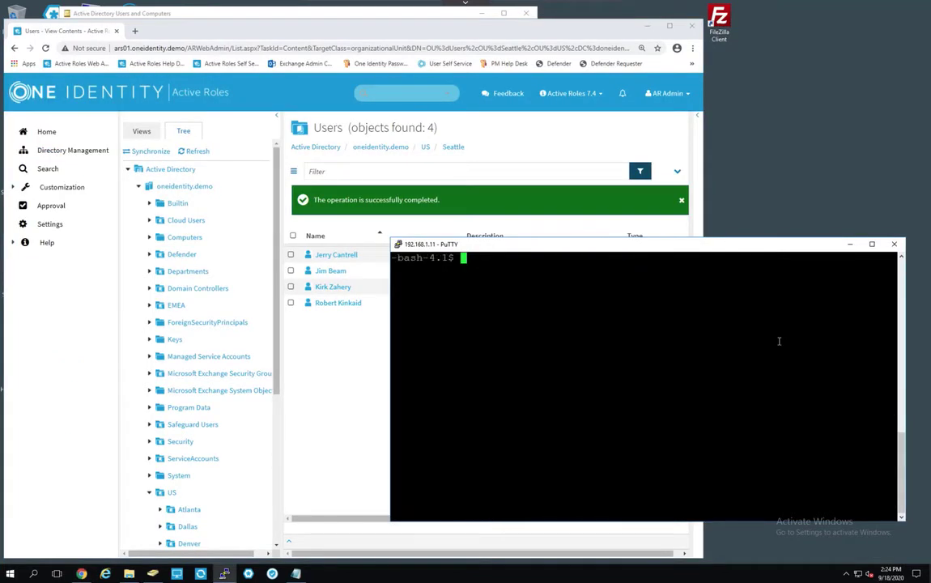
pyautogui.press('Up')
pyautogui.press('Up')
pyautogui.press('Up')
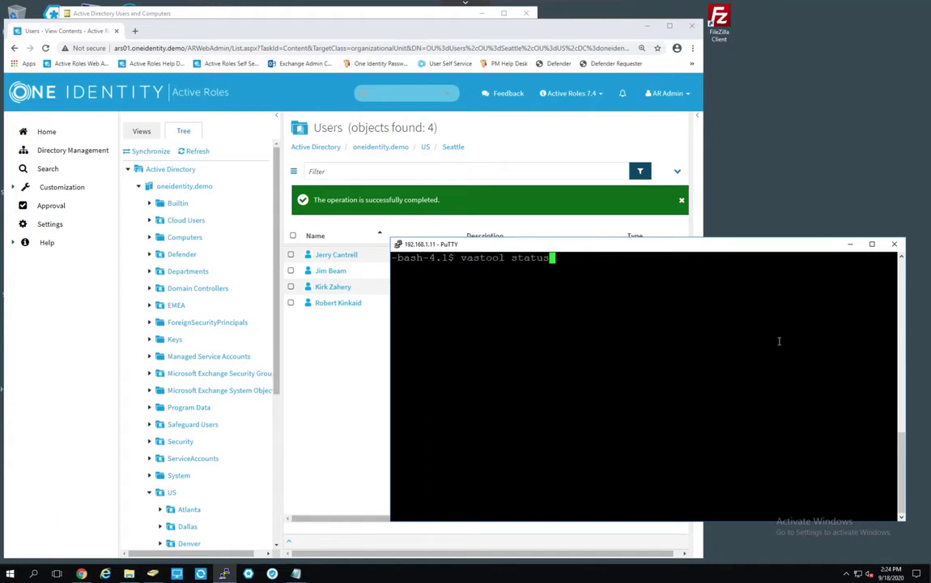
pyautogui.press('Up')
pyautogui.press('Up')
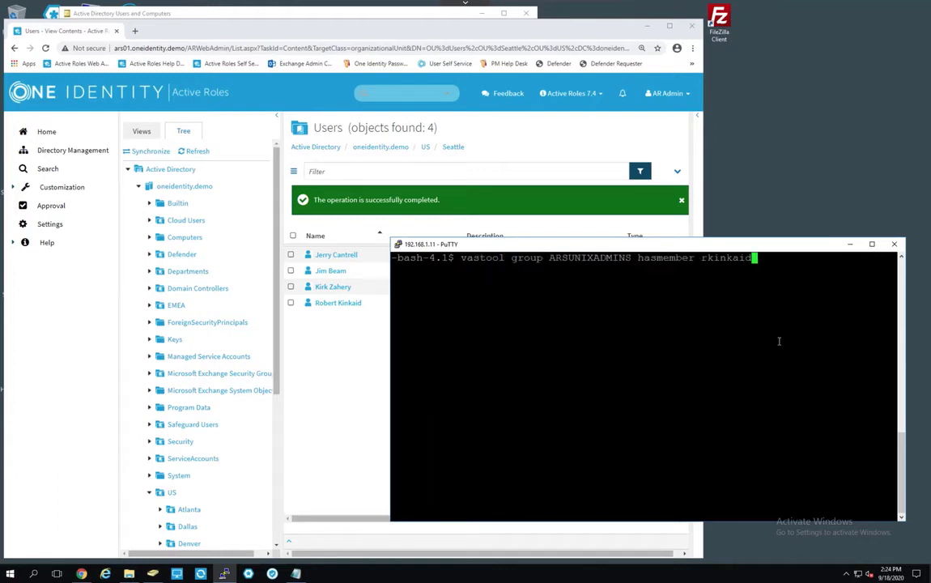
pyautogui.press('Return')
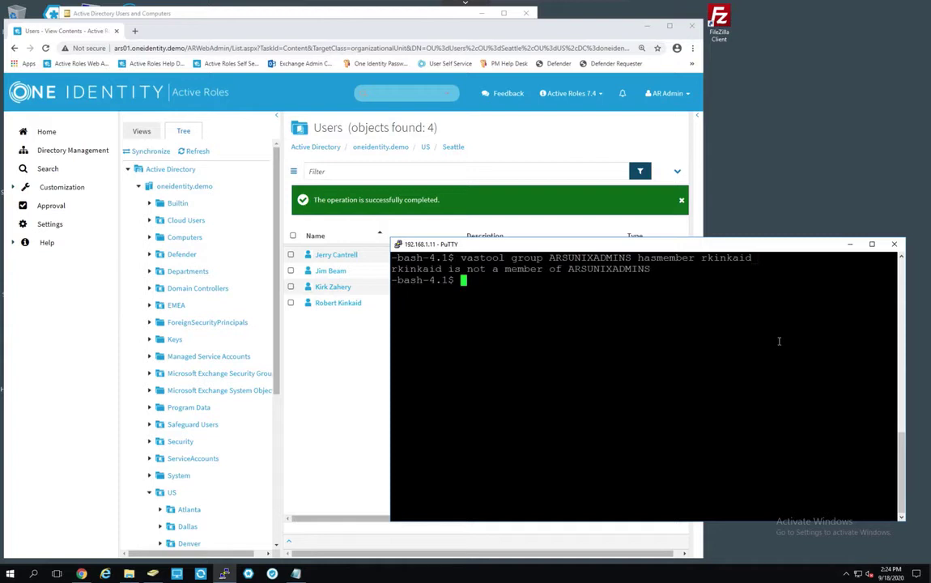
# Rerun sudo -l with the user's password to confirm sudo rights are gone.
pyautogui.press('Up')
pyautogui.press('Up')
pyautogui.press('Up')
pyautogui.press('Up')
pyautogui.press('Return')
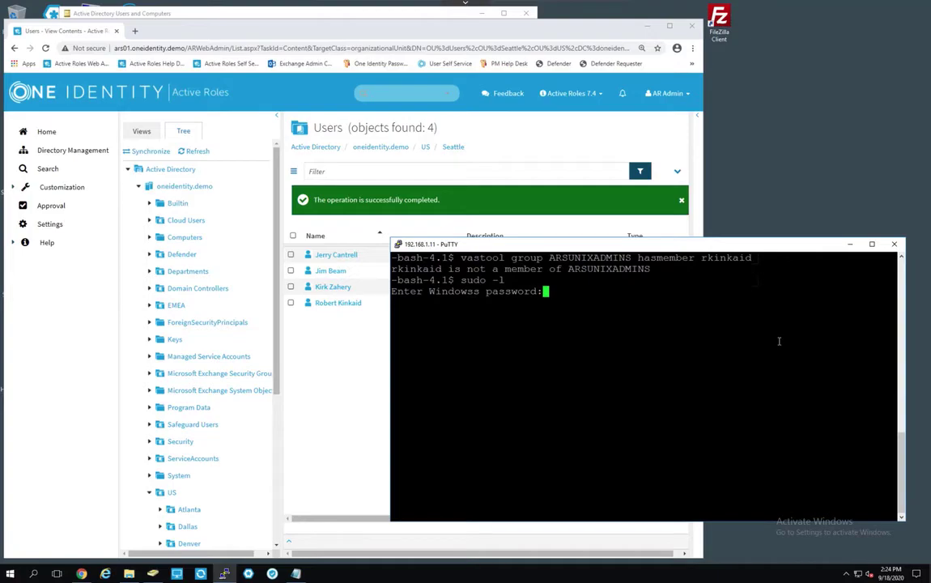
pyautogui.press('Return')
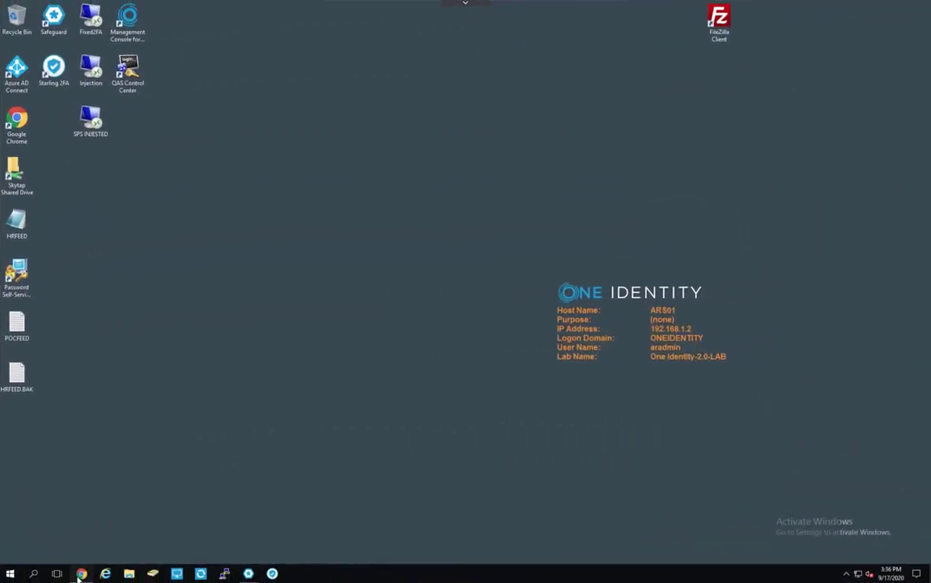
# Check that SG_TempDomAdmin1's group memberships list only United States Users, then bring up Safeguard.
pyautogui.click(81, 573)
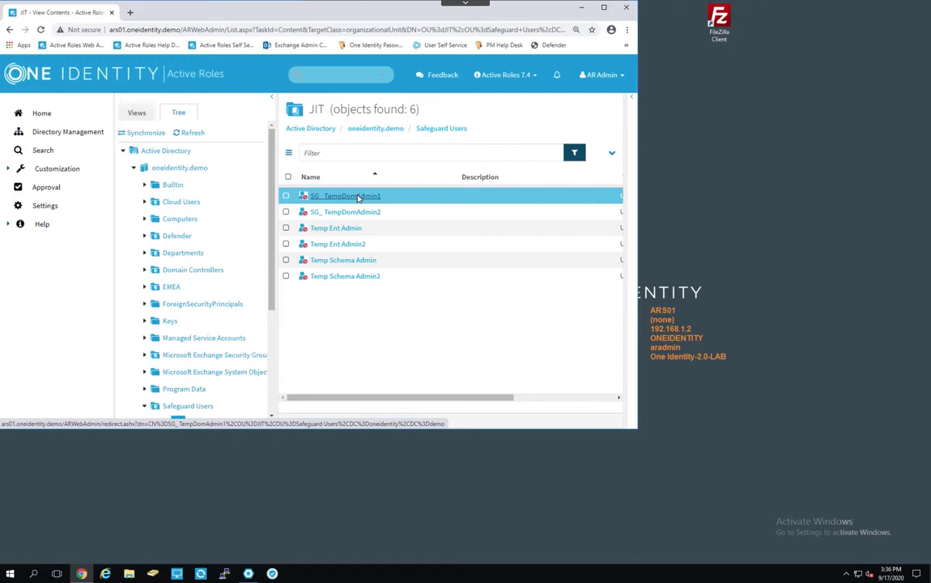
pyautogui.click(358, 198)
pyautogui.click(63, 267)
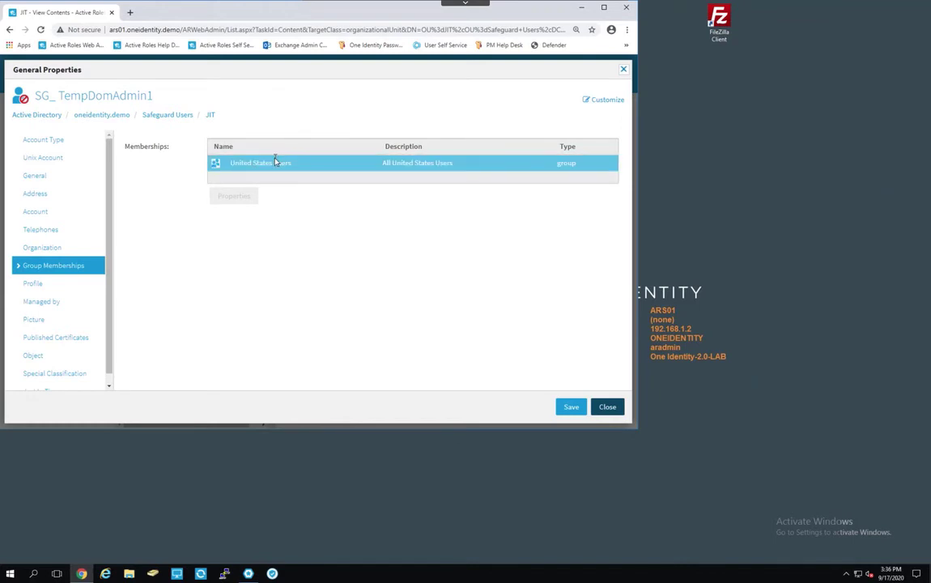
pyautogui.click(609, 408)
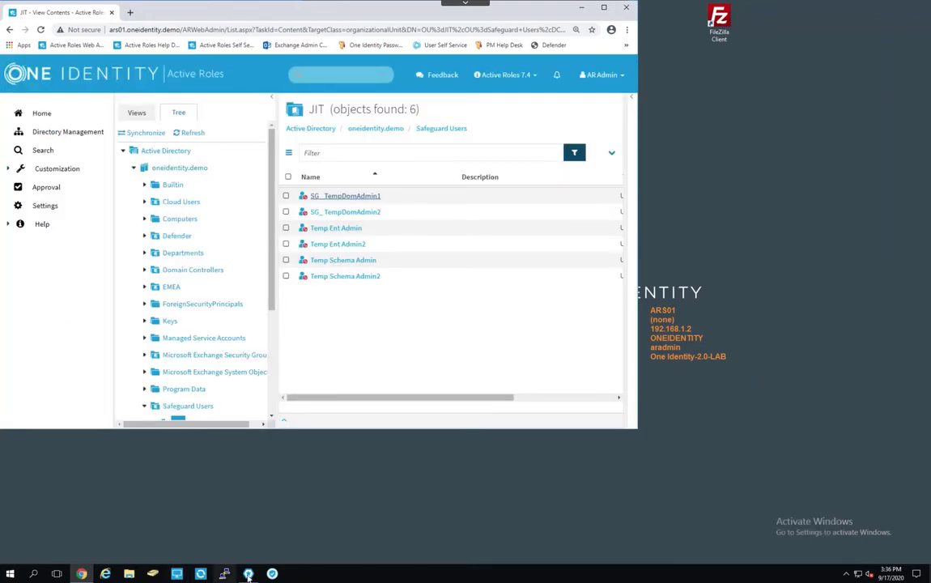
pyautogui.click(202, 574)
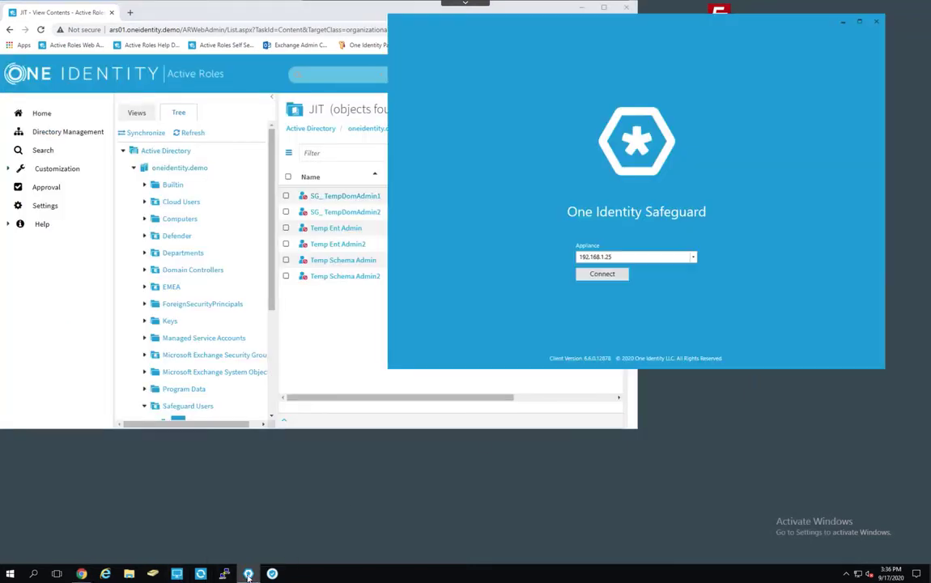
# Connect to the Safeguard appliance and sign in with the user's credentials.
pyautogui.click(602, 274)
pyautogui.click(592, 203)
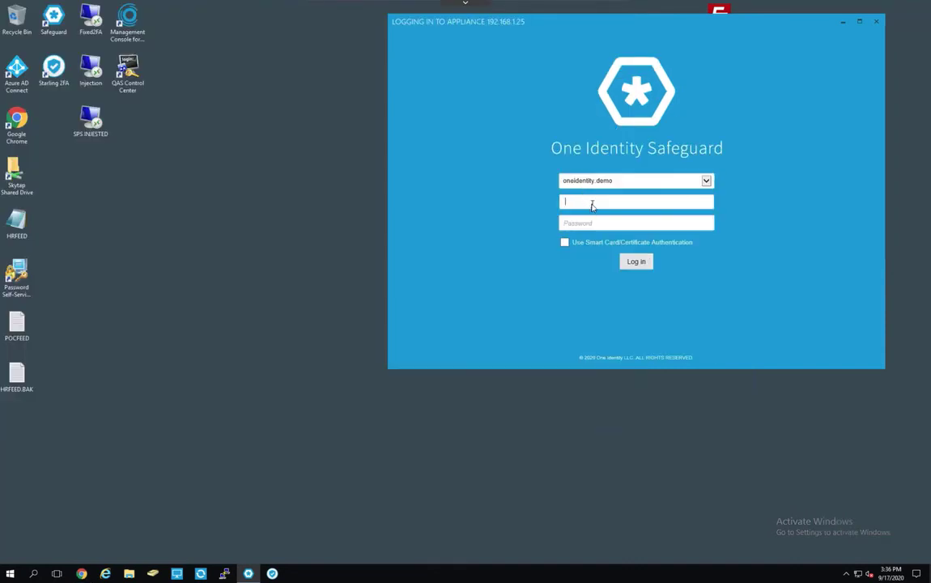
pyautogui.press('BackSpace')
pyautogui.press('Tab')
pyautogui.write('*********')
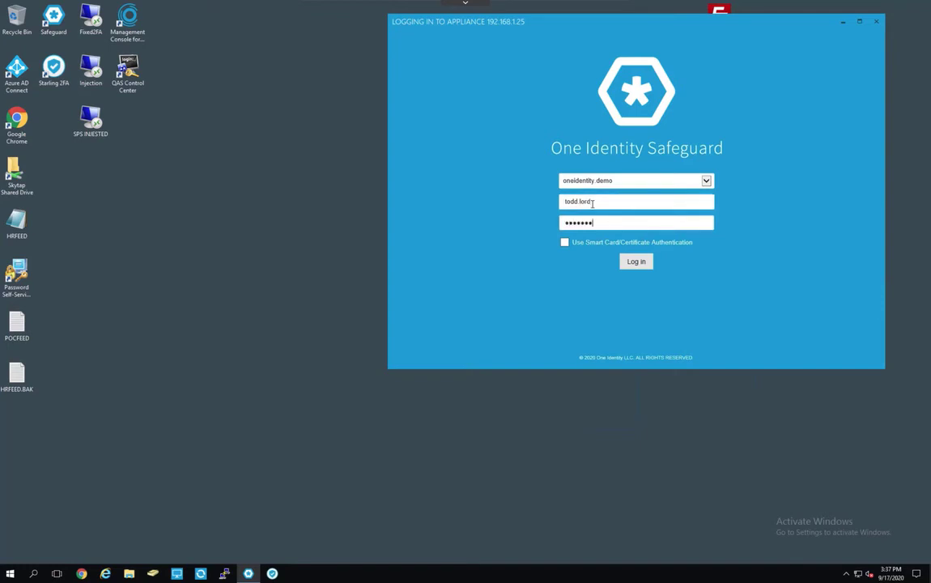
pyautogui.press('Return')
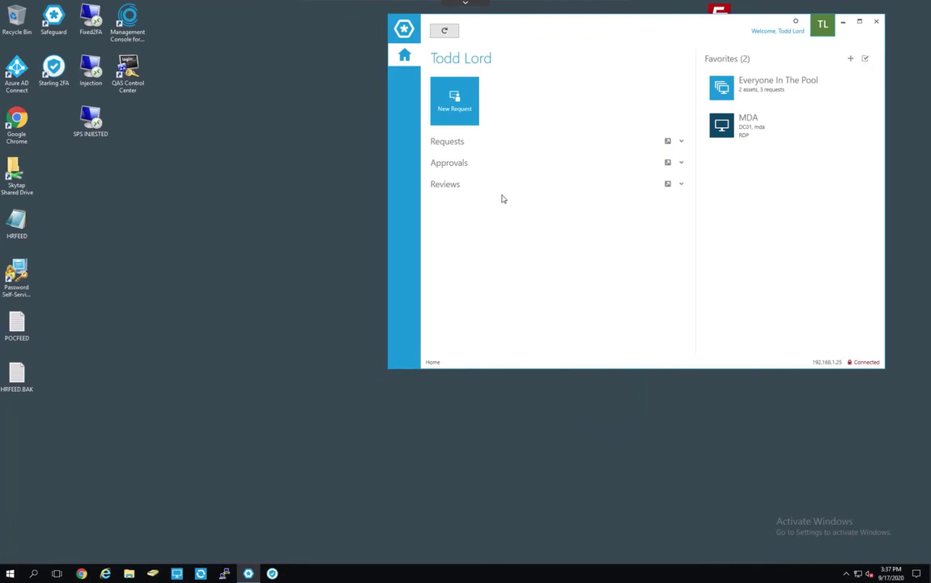
# Submit a new RDP access request for DC01 using the SG_TempDomAdmin1 account.
pyautogui.click(459, 108)
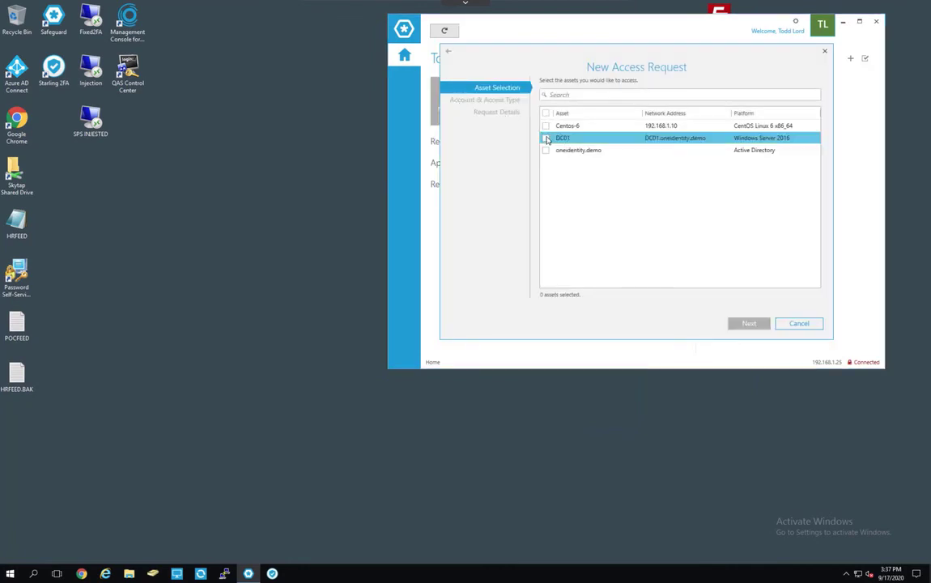
pyautogui.click(547, 138)
pyautogui.click(749, 323)
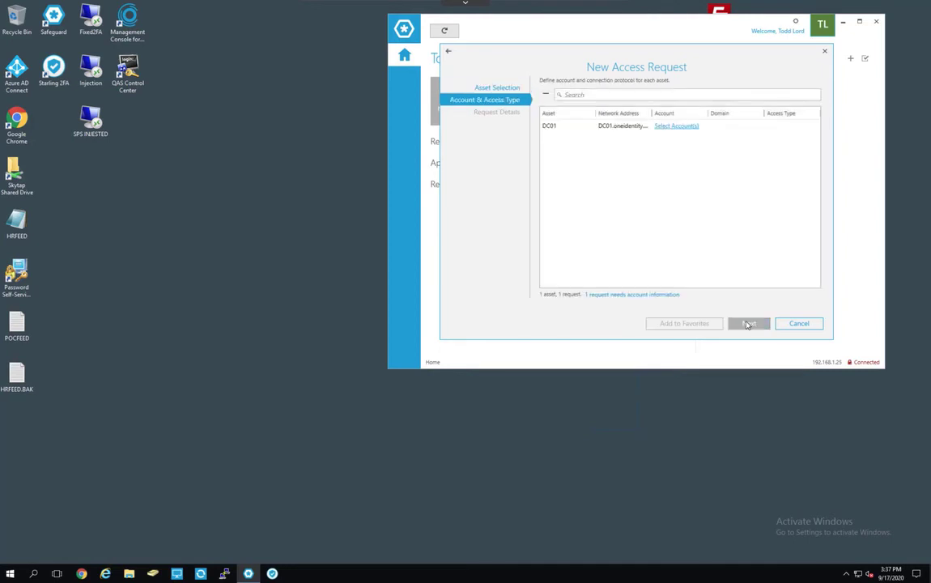
pyautogui.click(681, 127)
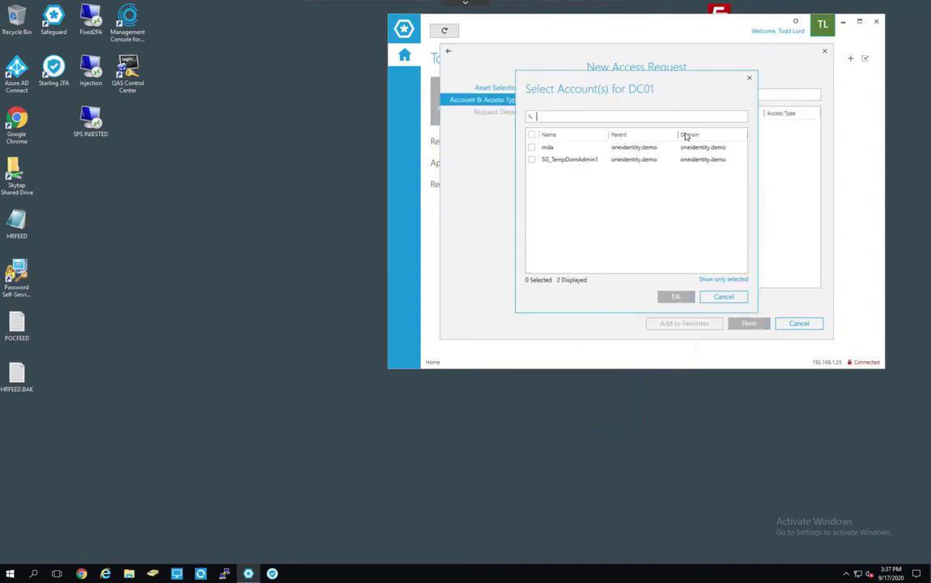
pyautogui.click(531, 159)
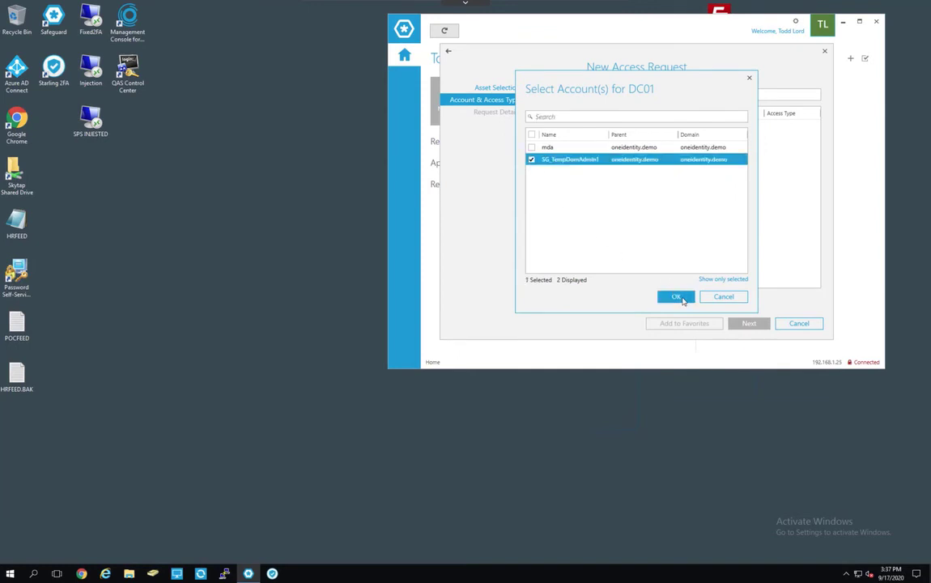
pyautogui.click(677, 297)
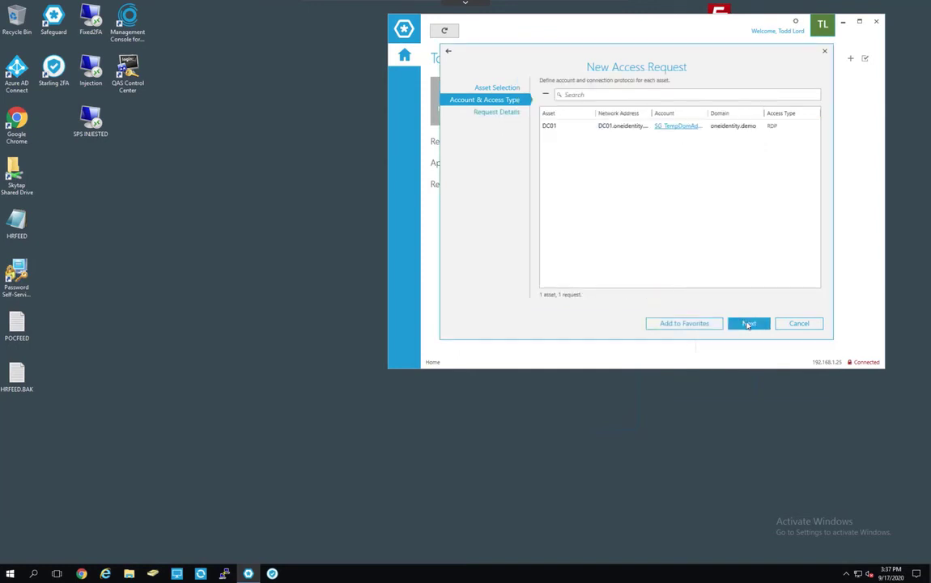
pyautogui.click(748, 325)
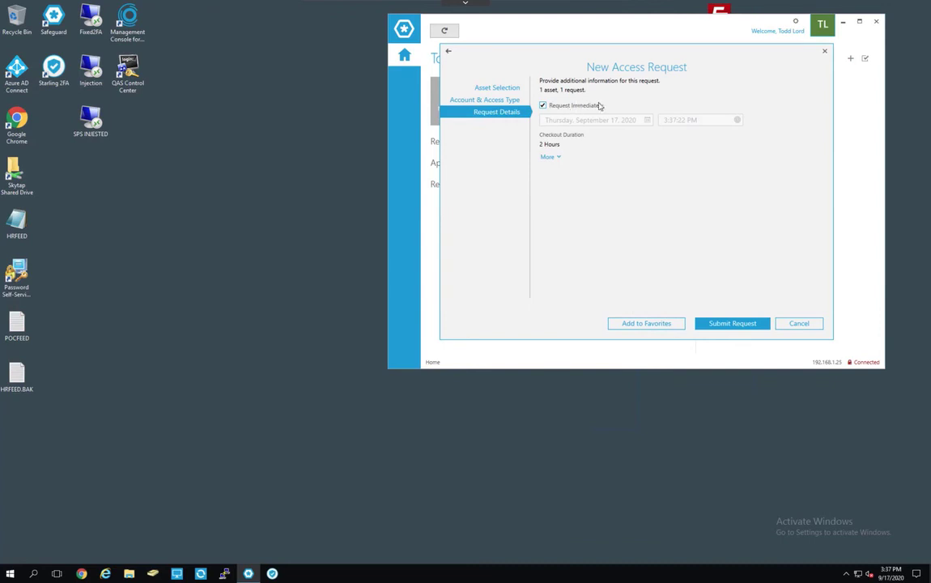
pyautogui.click(733, 324)
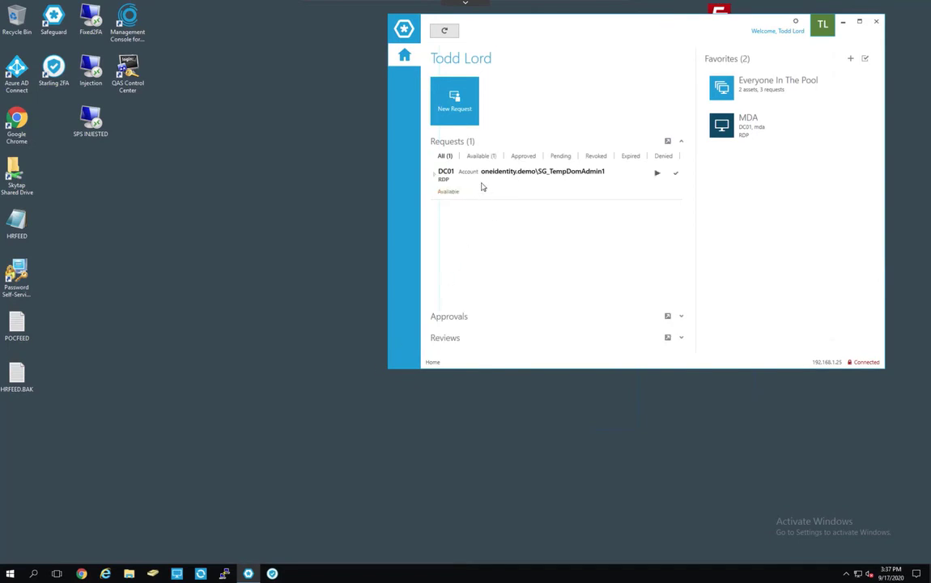
pyautogui.hotkey('alt', 'Tab')
# View SG_TempDomAdmin1's group memberships to confirm SG_DomainAdmins was added, then minimize the browser.
pyautogui.click(354, 199)
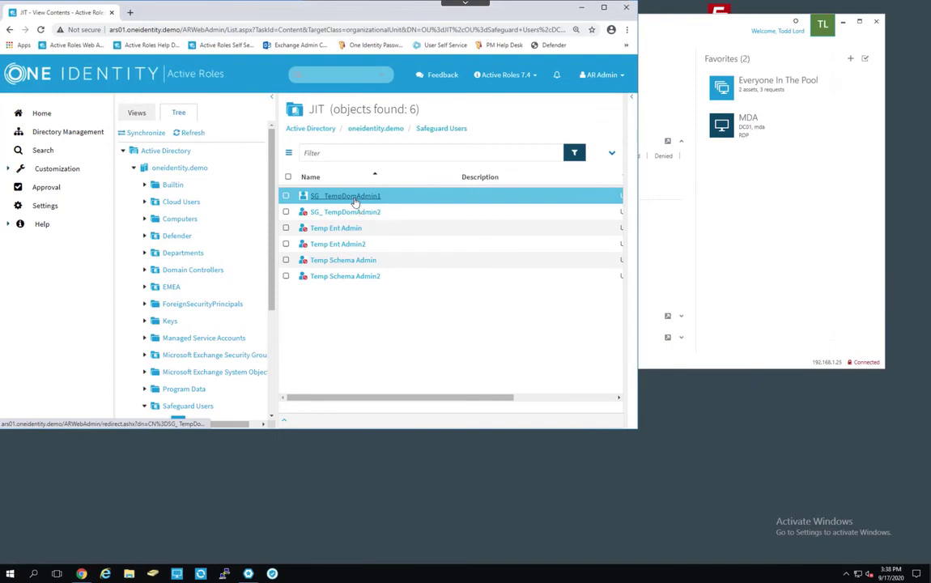
pyautogui.click(354, 198)
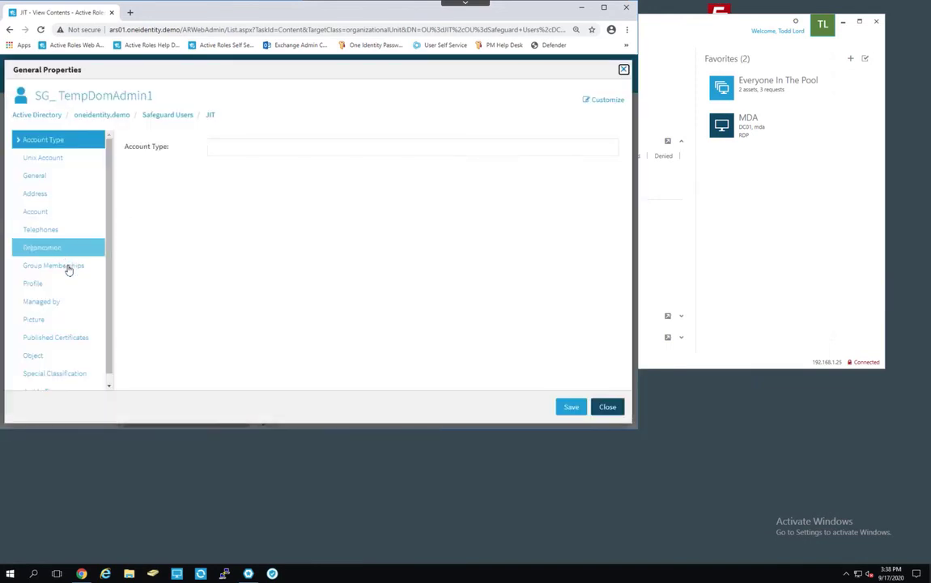
pyautogui.click(68, 267)
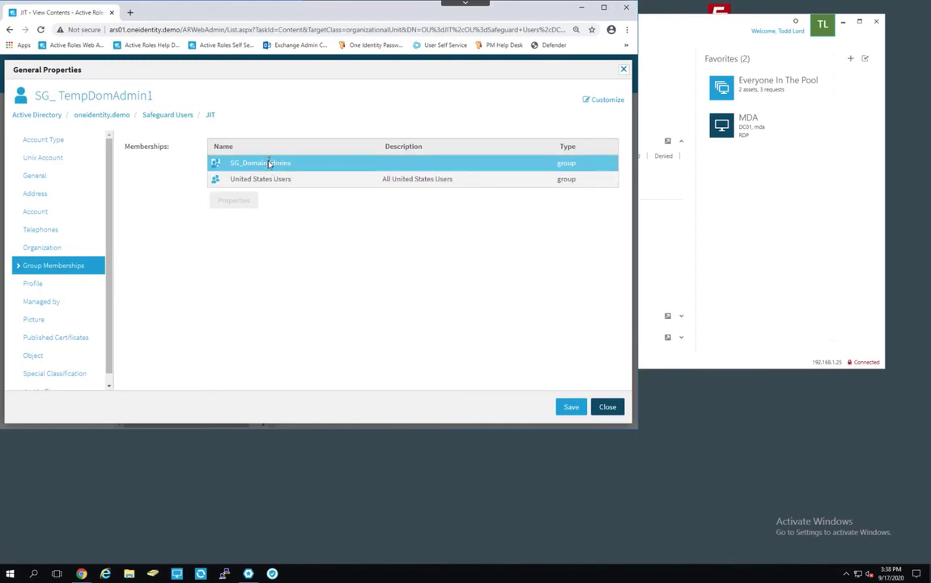
pyautogui.click(581, 7)
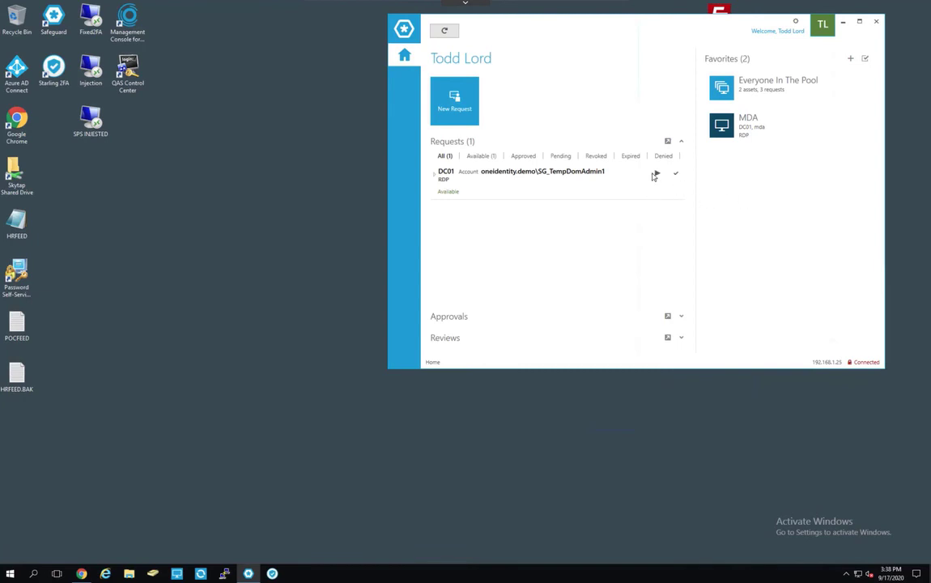
# Launch the RDP session to DC01 as SG_TempDomAdmin1 and bring up its sign-out options.
pyautogui.click(656, 174)
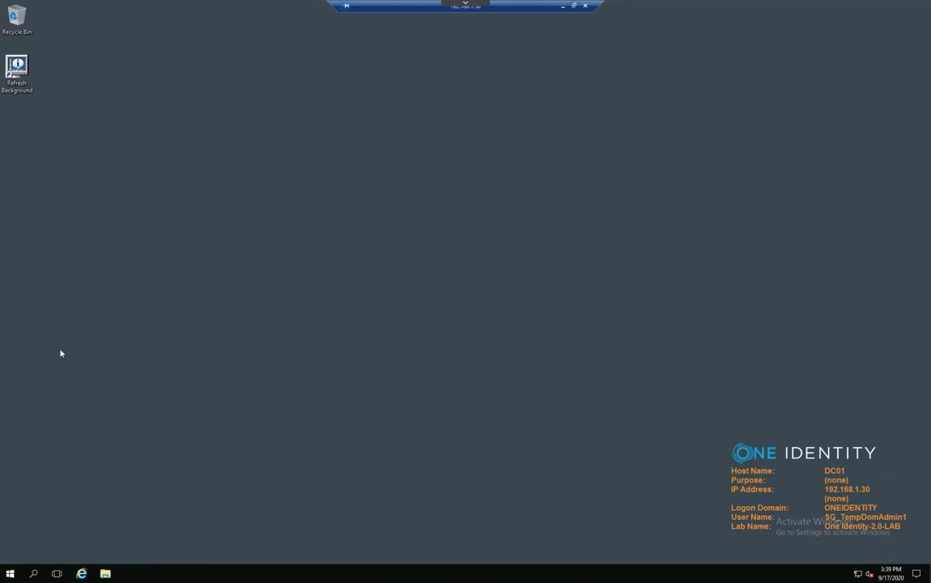
pyautogui.click(11, 575)
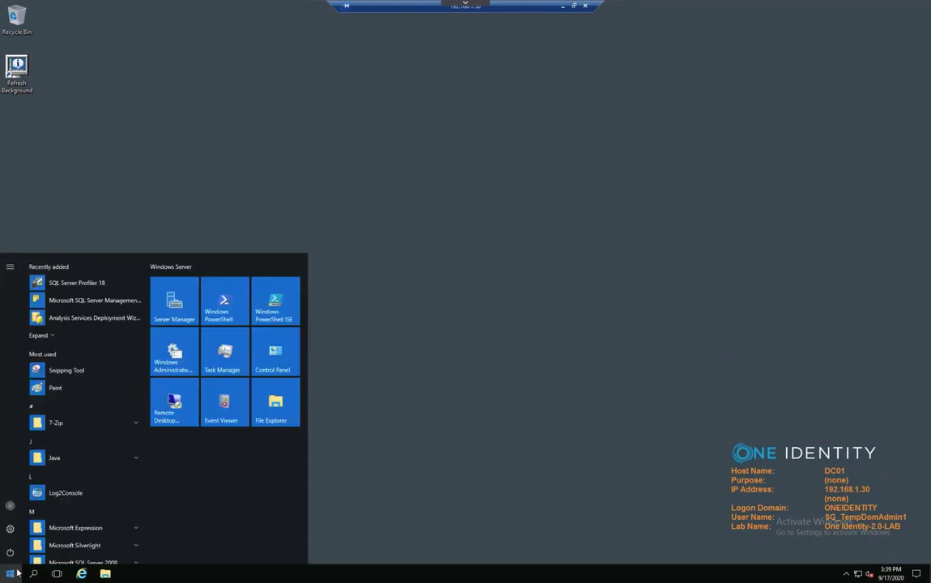
pyautogui.click(10, 504)
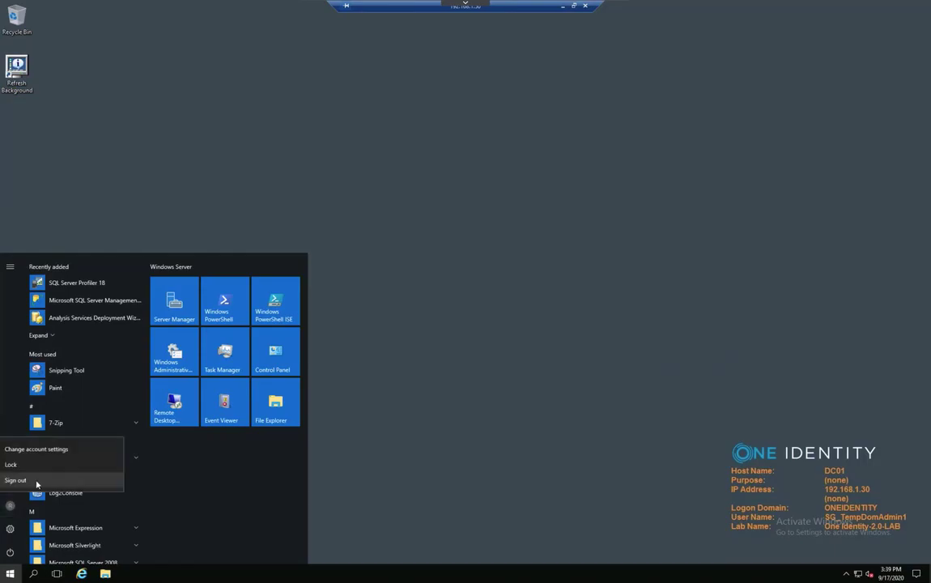
# Sign out of the DC01 session and check in the DC01 access request.
pyautogui.click(37, 483)
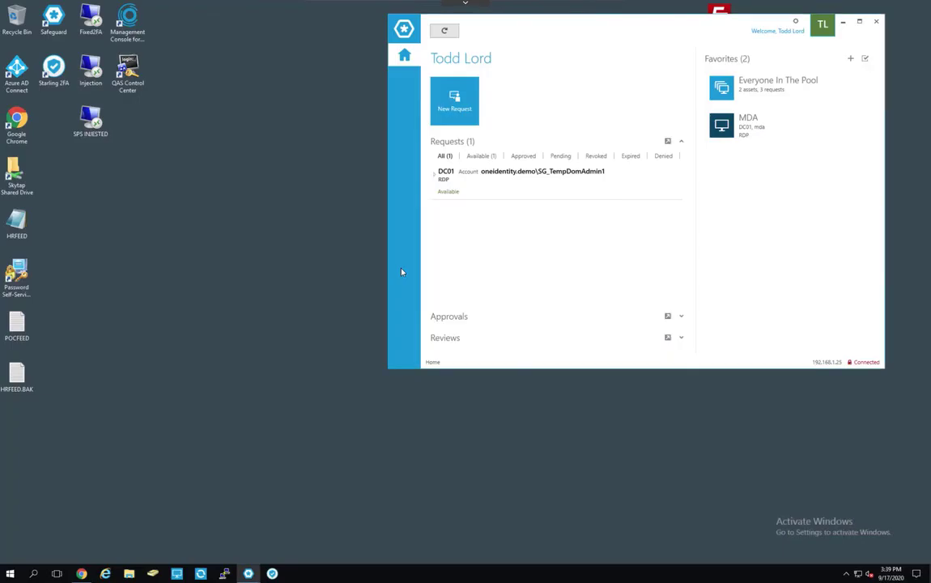
pyautogui.moveTo(605, 183)
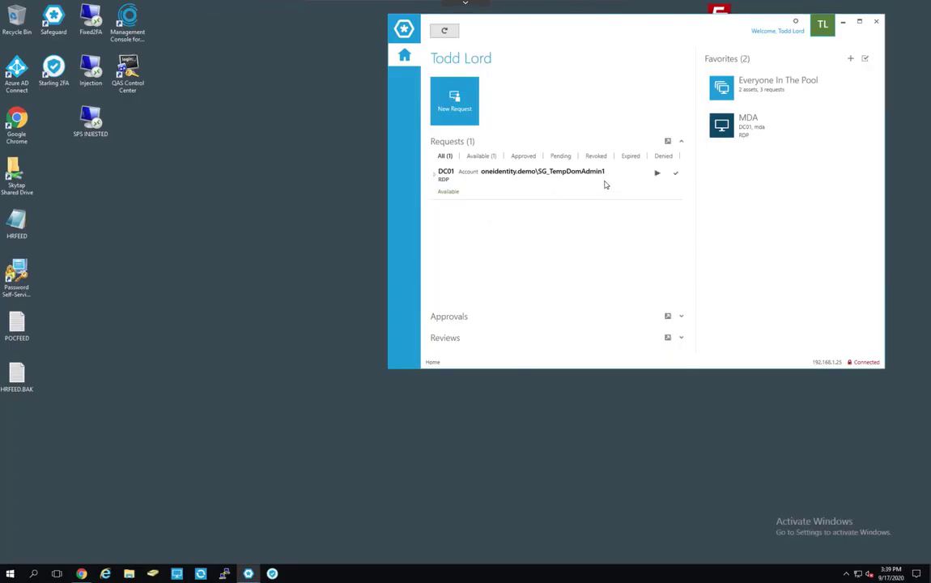
pyautogui.click(676, 175)
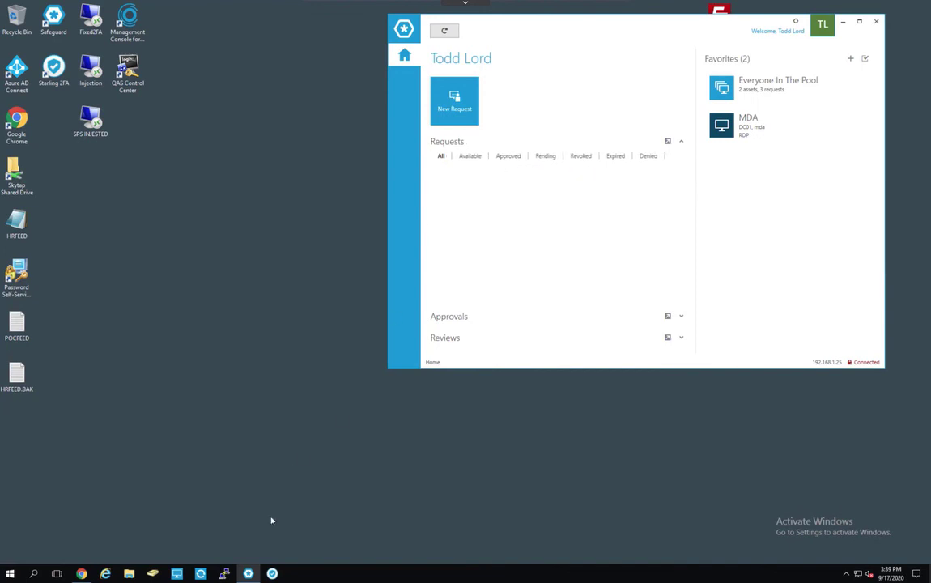
pyautogui.click(82, 573)
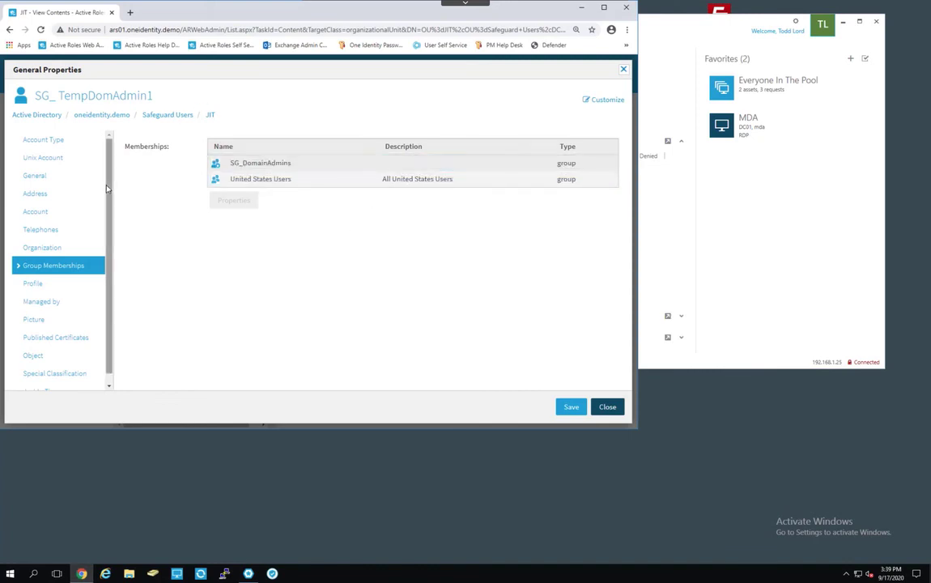
# Refresh the JIT container and verify SG_TempDomAdmin1 is only in United States Users.
pyautogui.click(608, 407)
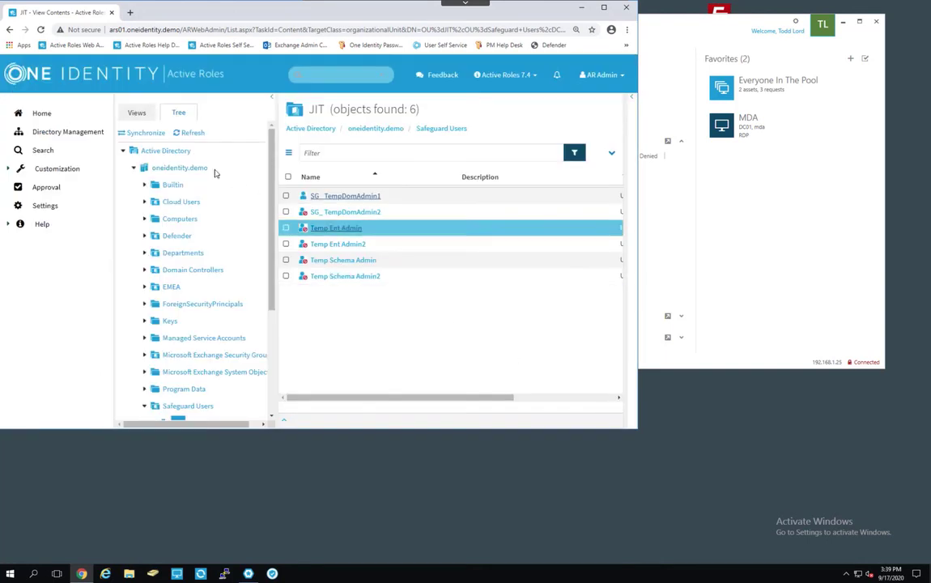
pyautogui.click(193, 134)
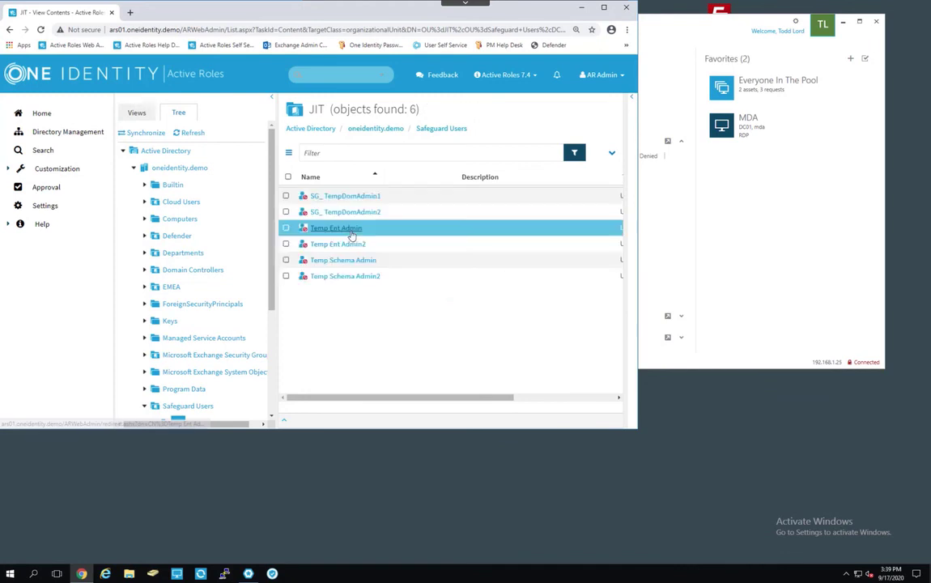
pyautogui.click(325, 195)
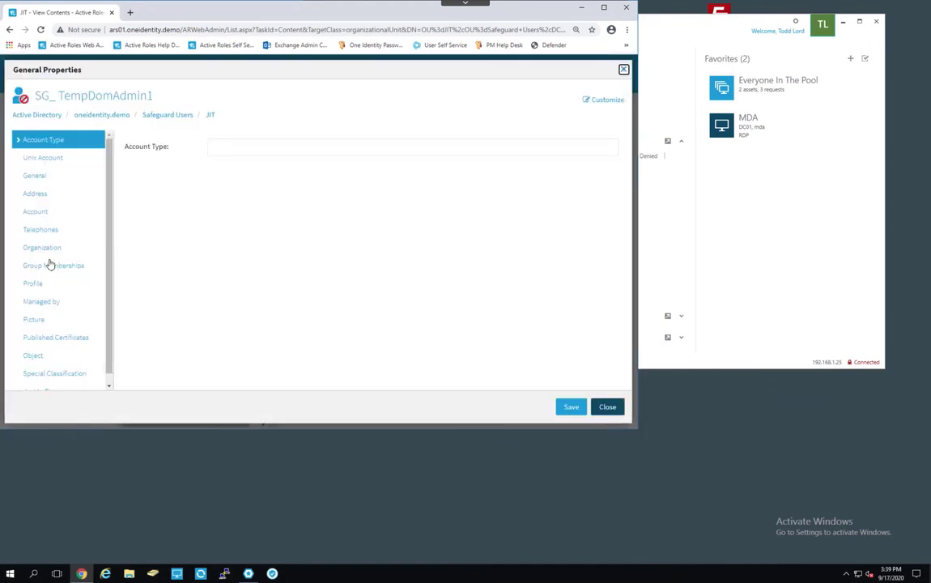
pyautogui.click(49, 265)
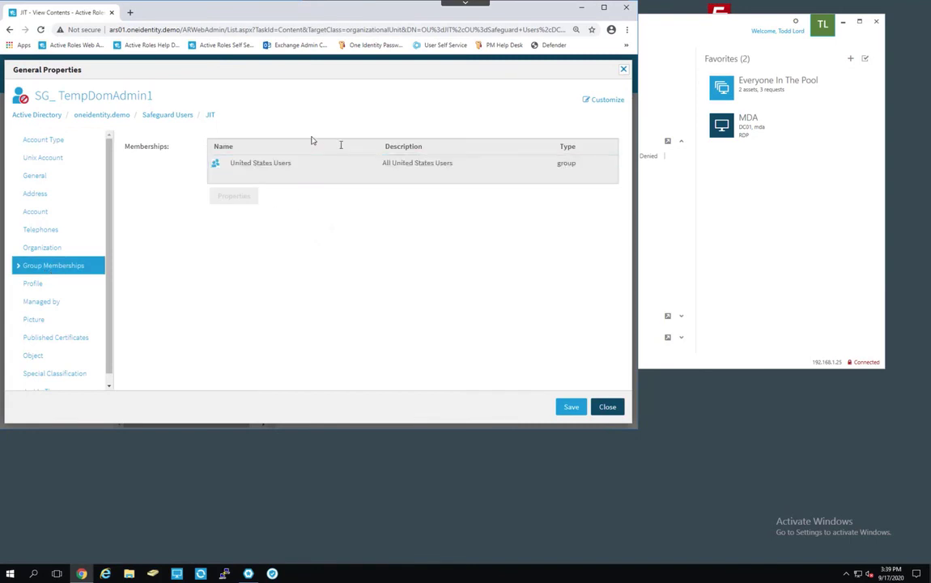
pyautogui.click(281, 166)
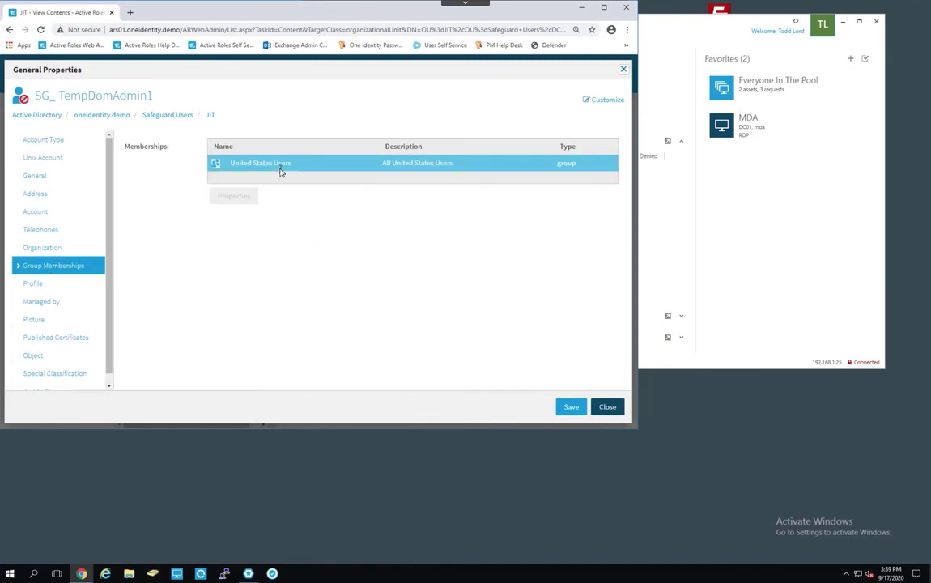